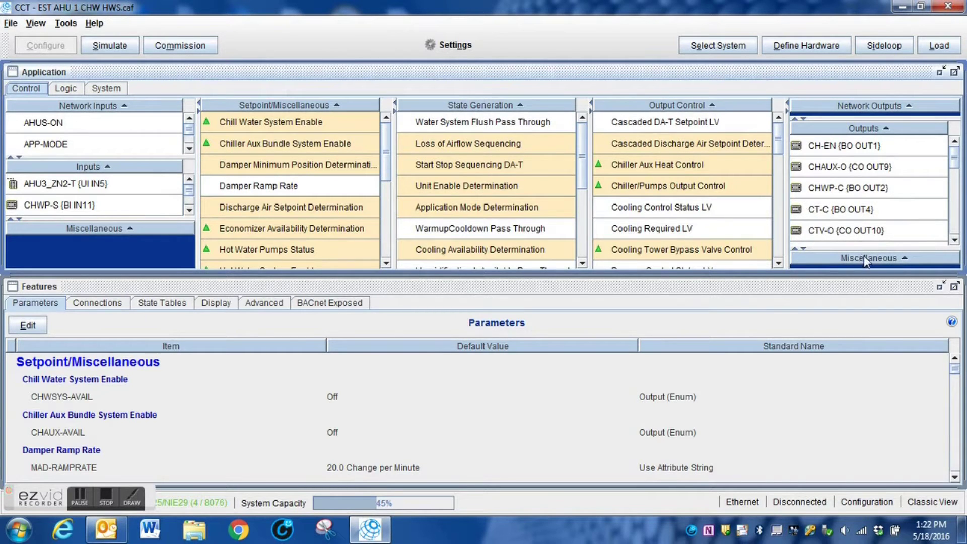
Examine the hardware point assignments of IOM-4, IOM-5 and NCE-13 EST Ahu-1 for a free analog output slot.
{"action": "left_click", "coordinate": [793, 47]}
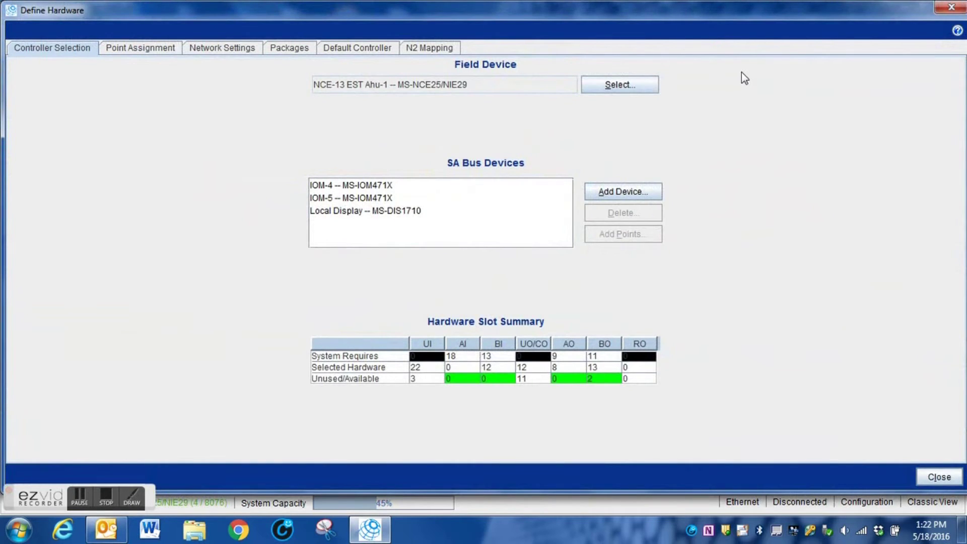
{"action": "left_click", "coordinate": [119, 47]}
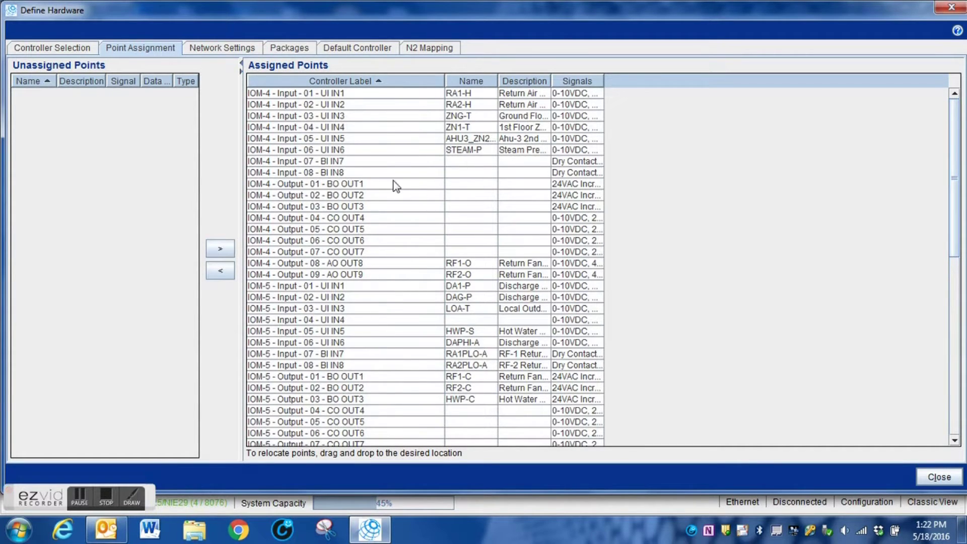
{"action": "left_click_drag", "start_coordinate": [953, 185], "coordinate": [953, 256]}
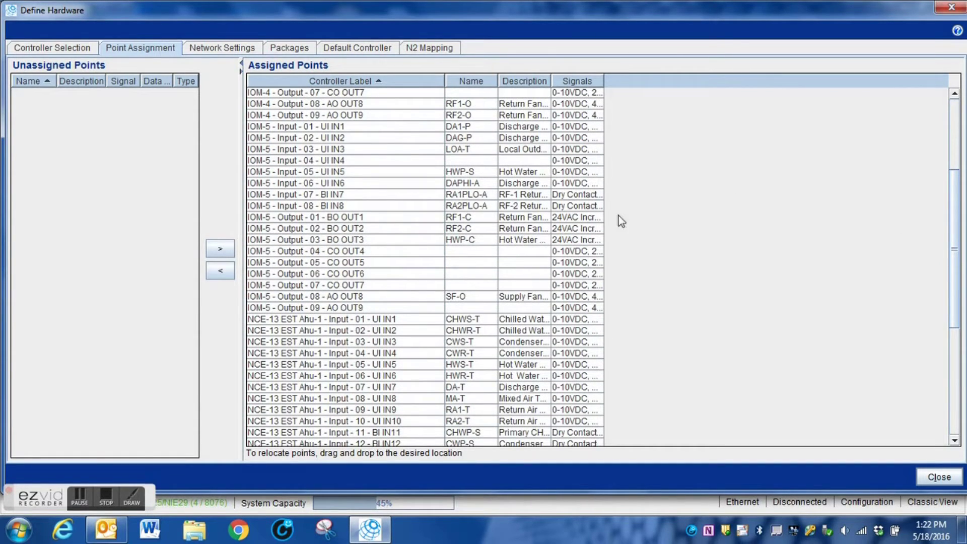
{"action": "left_click_drag", "start_coordinate": [956, 219], "coordinate": [947, 333]}
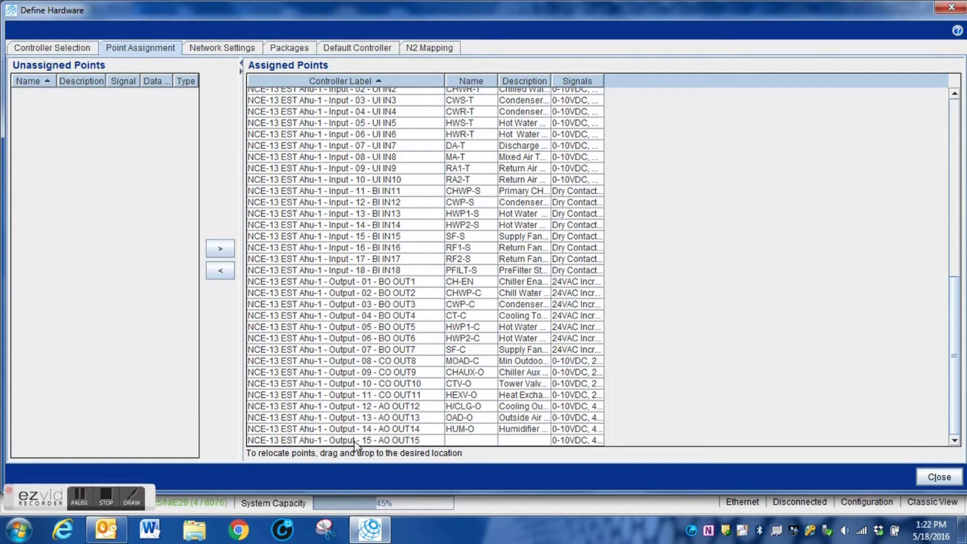
{"action": "left_click", "coordinate": [933, 478]}
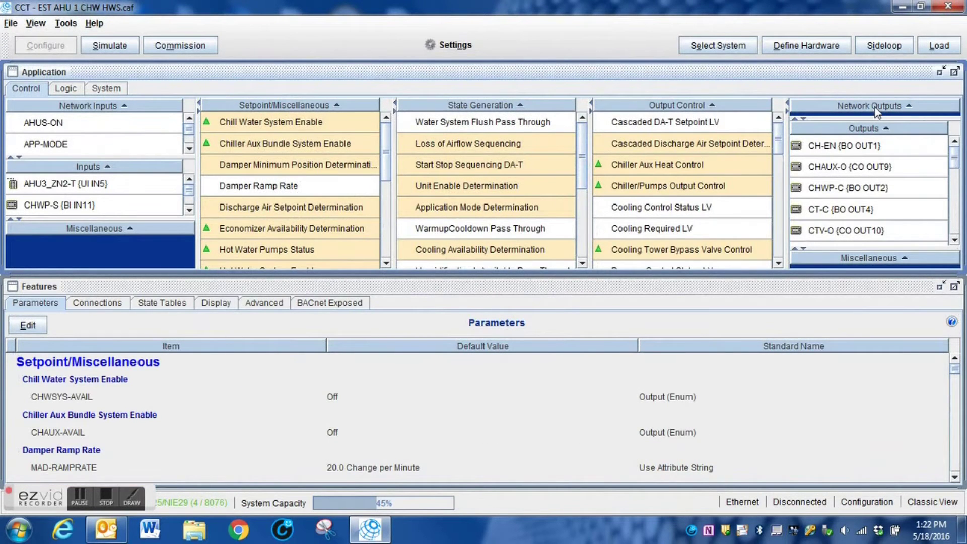
Add one HX1 Valve 2 analog output module with a 0-10VDC signal, sorting the module list by data type and signal.
{"action": "right_click", "coordinate": [860, 131]}
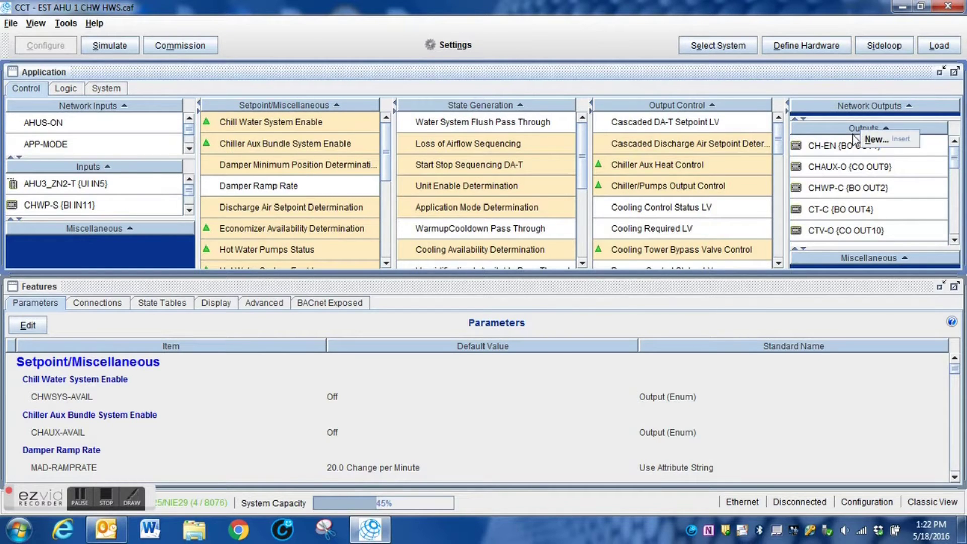
{"action": "left_click", "coordinate": [876, 140]}
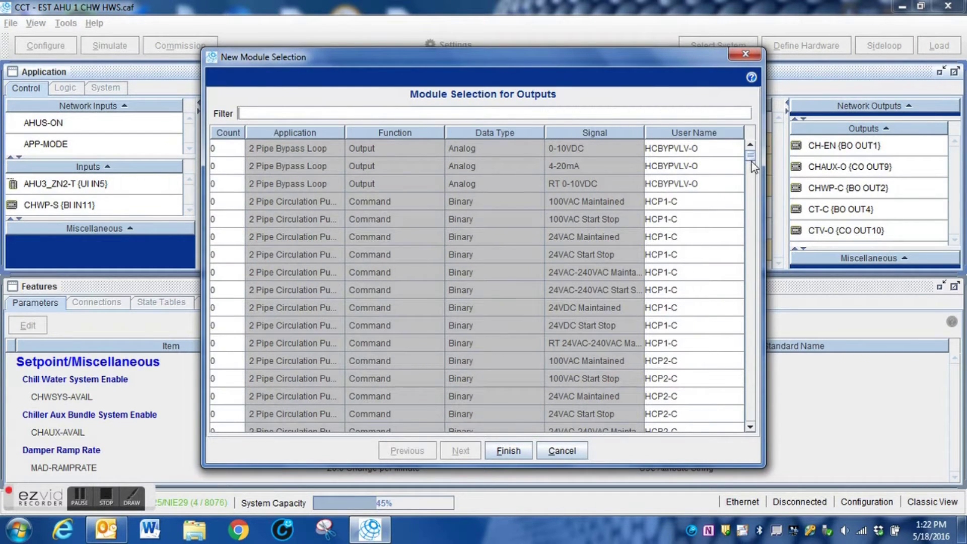
{"action": "left_click", "coordinate": [481, 132]}
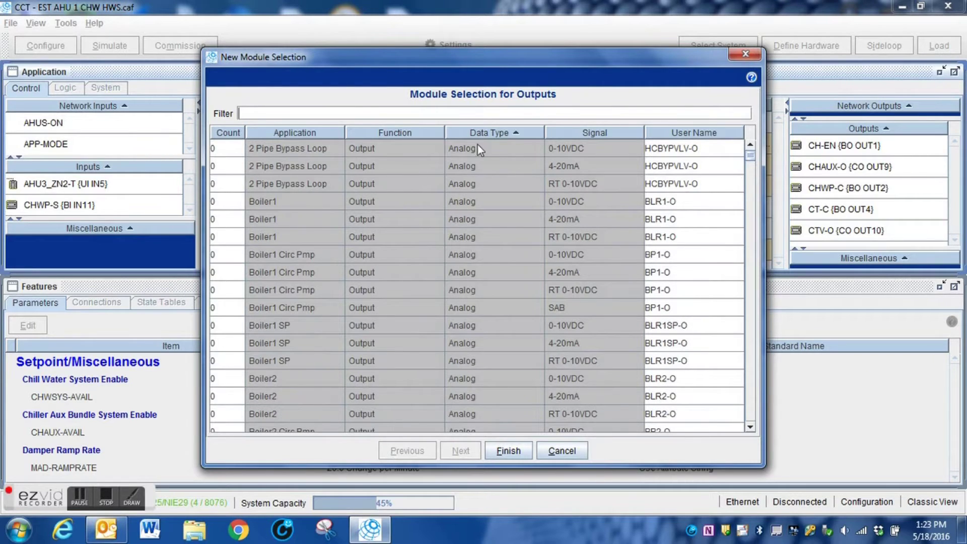
{"action": "left_click", "coordinate": [585, 133]}
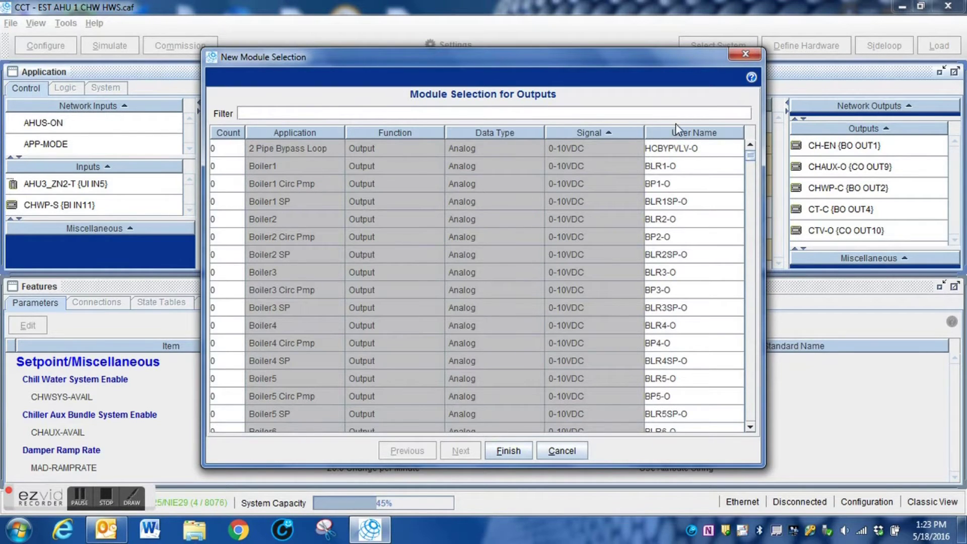
{"action": "left_click_drag", "start_coordinate": [753, 162], "coordinate": [753, 172]}
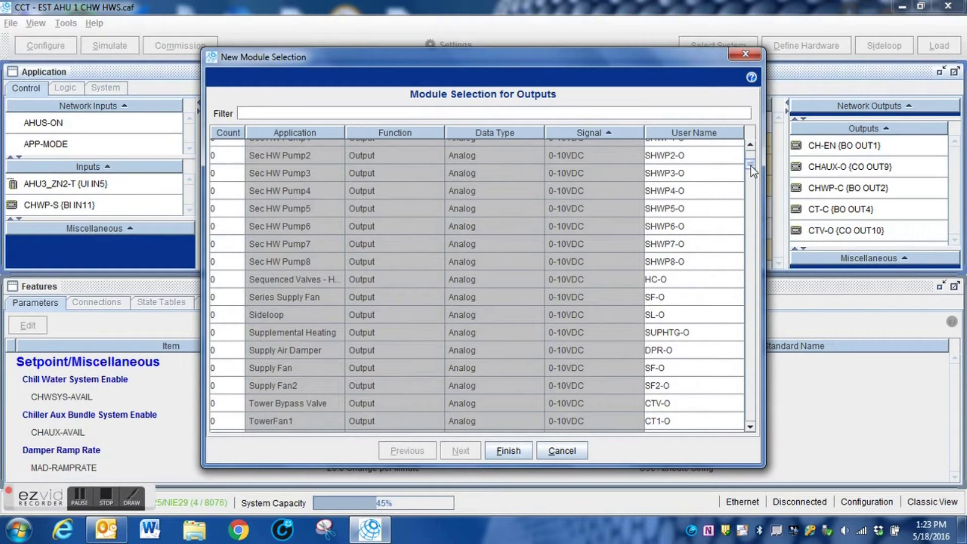
{"action": "left_click_drag", "start_coordinate": [753, 172], "coordinate": [754, 159]}
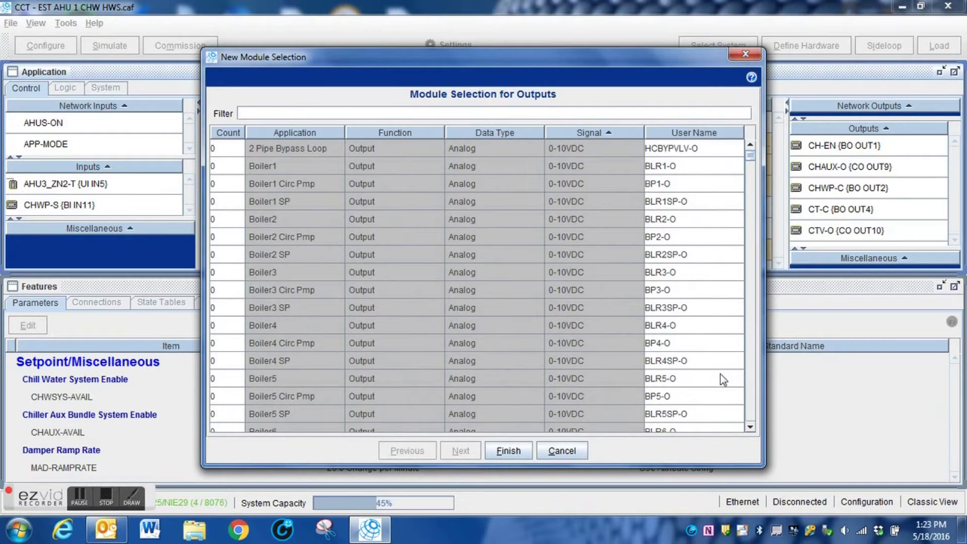
{"action": "scroll", "coordinate": [753, 371], "scroll_direction": "down", "scroll_amount": 8}
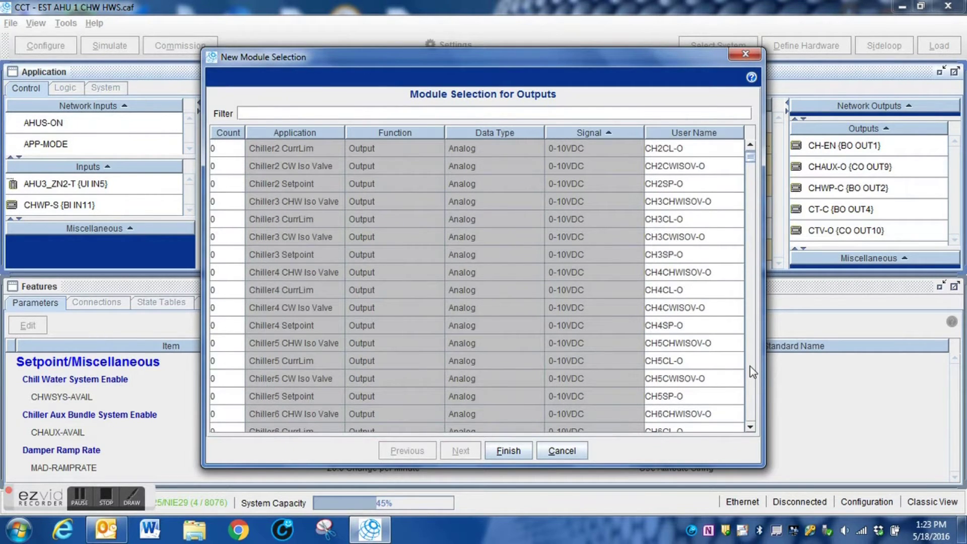
{"action": "scroll", "coordinate": [750, 367], "scroll_direction": "down", "scroll_amount": 9}
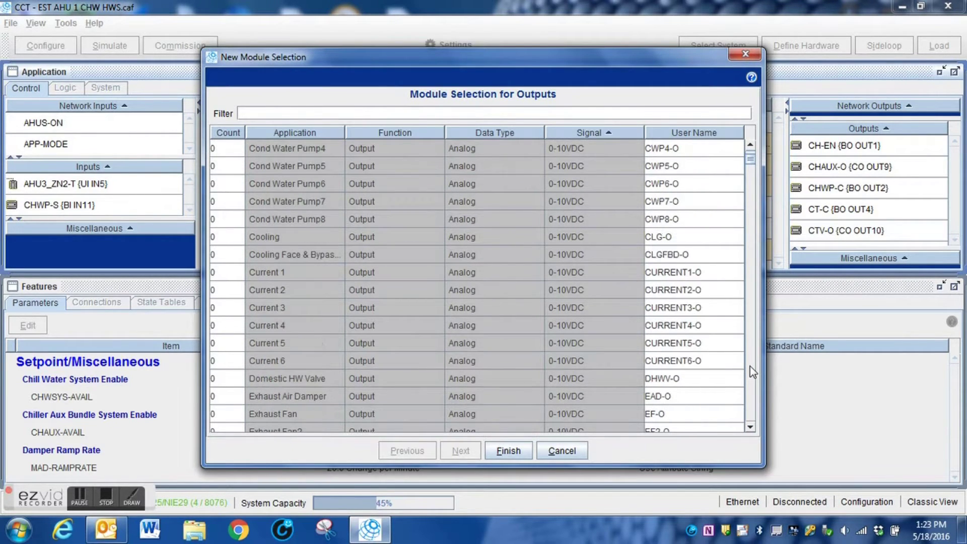
{"action": "scroll", "coordinate": [753, 371], "scroll_direction": "down", "scroll_amount": 5}
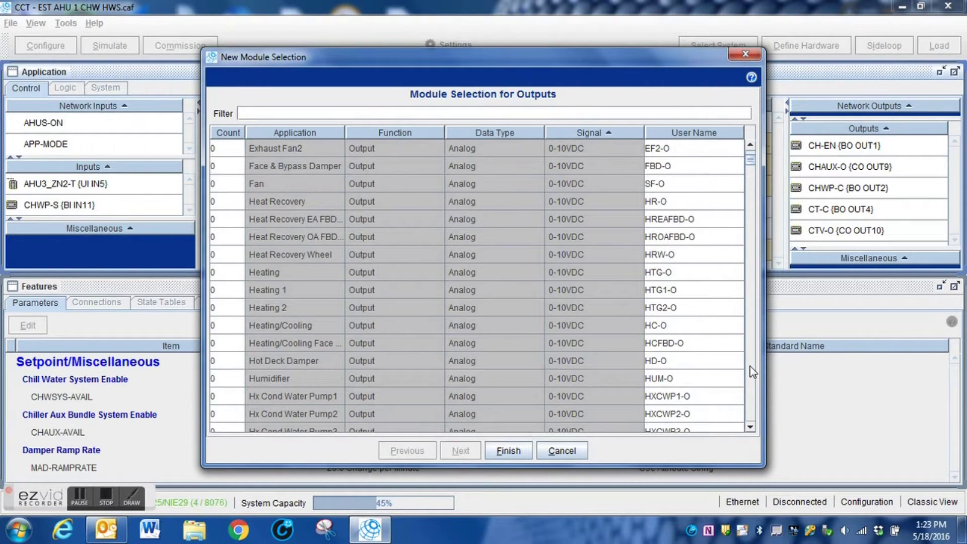
{"action": "scroll", "coordinate": [753, 372], "scroll_direction": "down", "scroll_amount": 5}
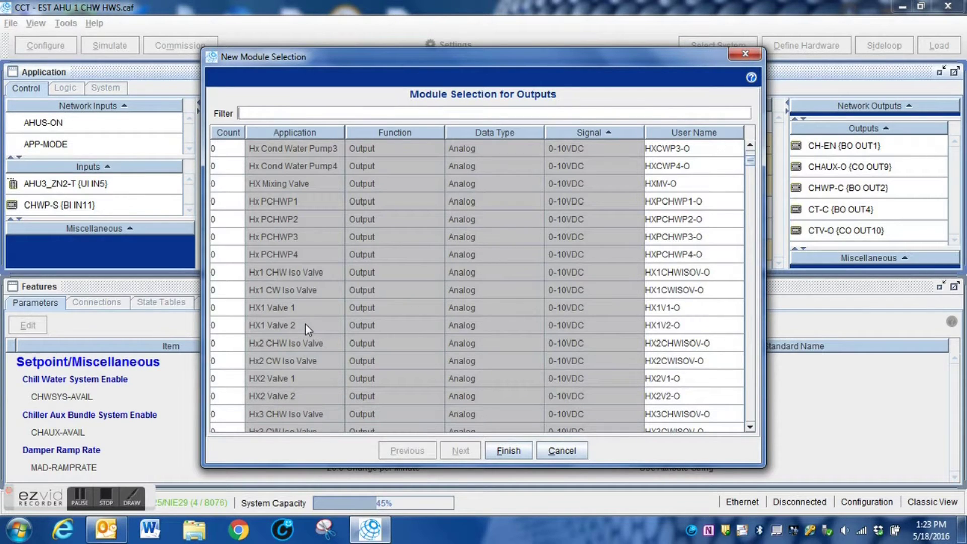
{"action": "left_click", "coordinate": [220, 325]}
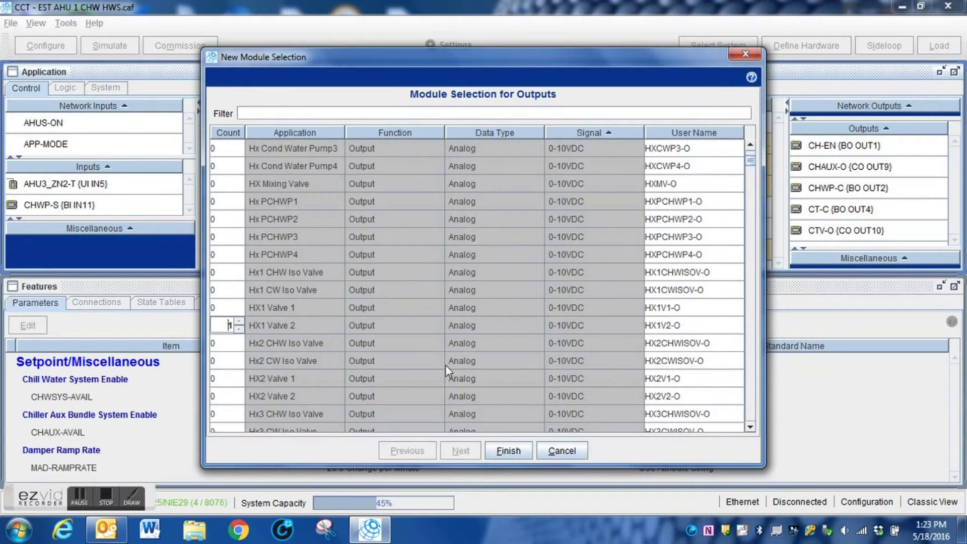
{"action": "left_click", "coordinate": [508, 452]}
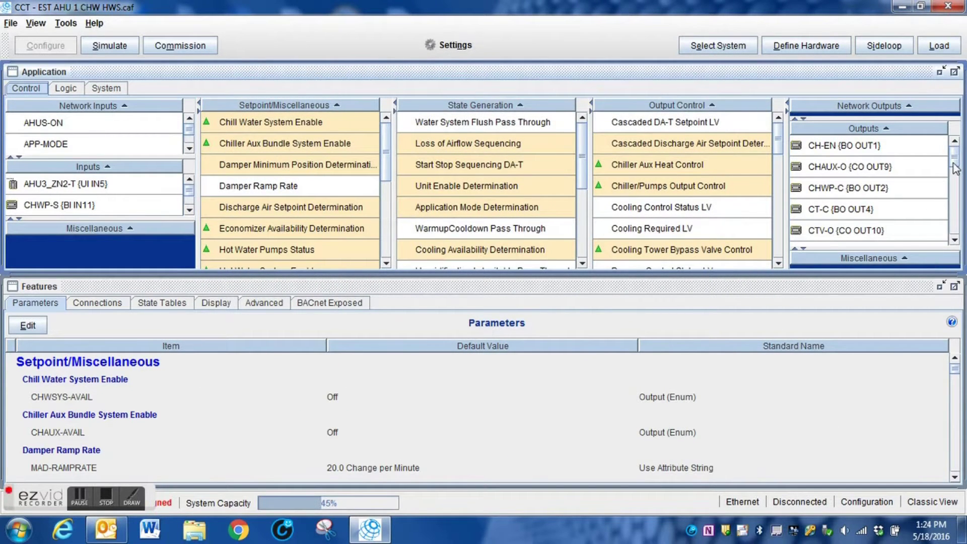
Rename the HX1V2-O output to HEXO 2/3 in its details, apply the change and close the details.
{"action": "left_click_drag", "start_coordinate": [956, 162], "coordinate": [958, 210]}
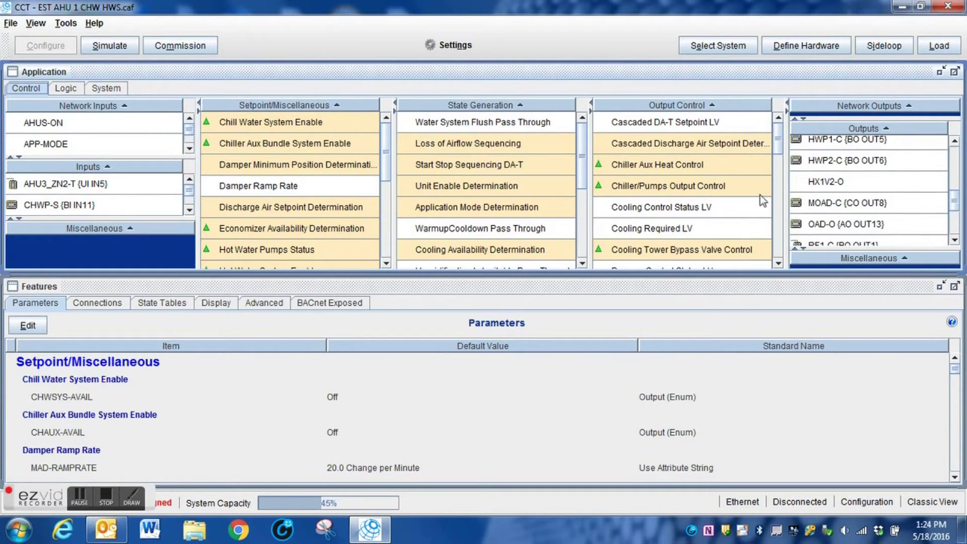
{"action": "double_click", "coordinate": [838, 182]}
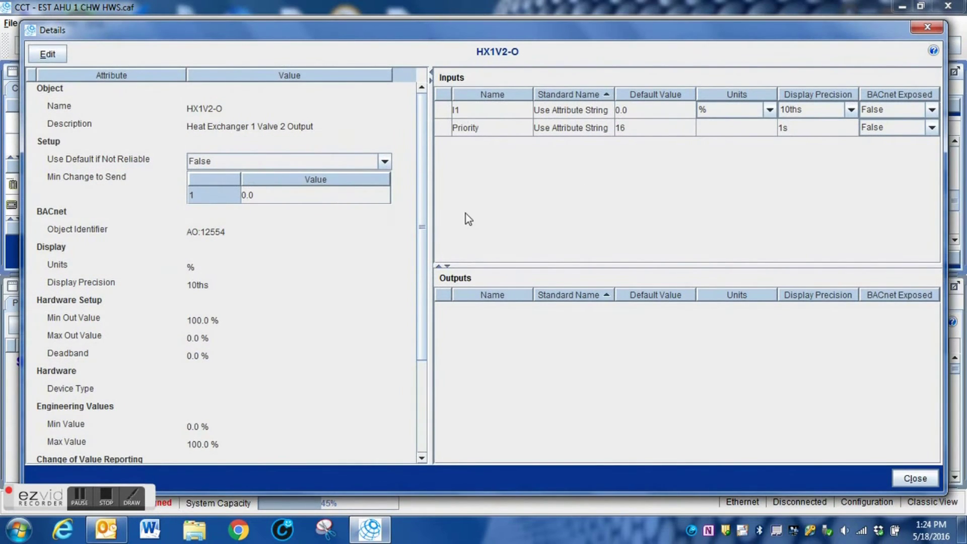
{"action": "left_click", "coordinate": [46, 54]}
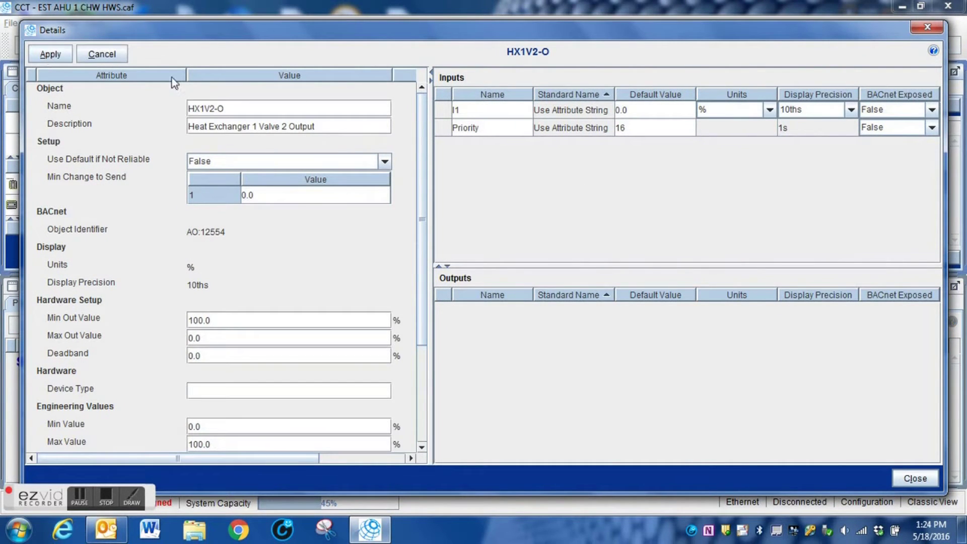
{"action": "double_click", "coordinate": [236, 108]}
{"action": "left_click", "coordinate": [242, 108]}
{"action": "key", "text": "BackSpace"}
{"action": "key", "text": "BackSpace"}
{"action": "key", "text": "BackSpace"}
{"action": "key", "text": "BackSpace"}
{"action": "key", "text": "BackSpace"}
{"action": "key", "text": "BackSpace"}
{"action": "key", "text": "BackSpace"}
{"action": "type", "text": "HEX"}
{"action": "type", "text": "O 2/3"}
{"action": "left_click_drag", "start_coordinate": [424, 328], "coordinate": [428, 413]}
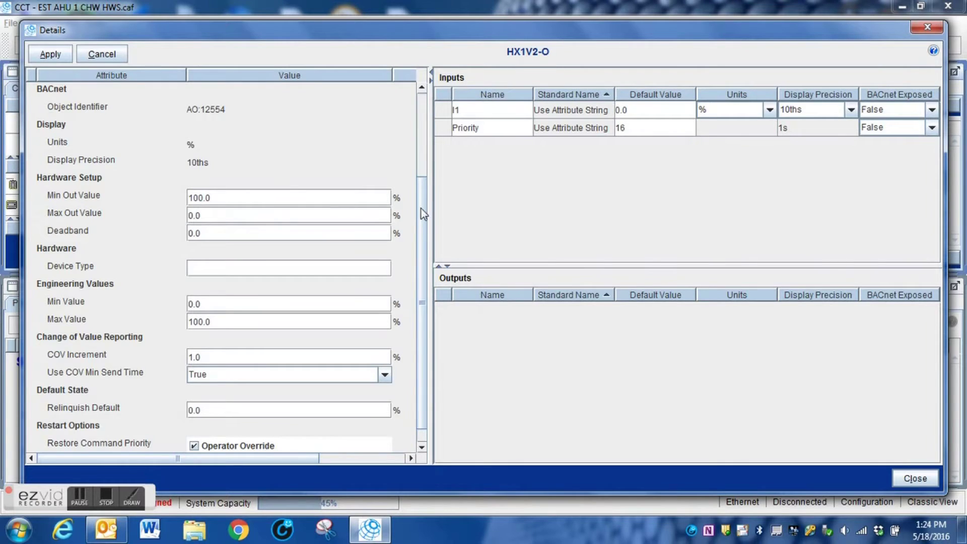
{"action": "scroll", "coordinate": [421, 209], "scroll_direction": "down", "scroll_amount": 1}
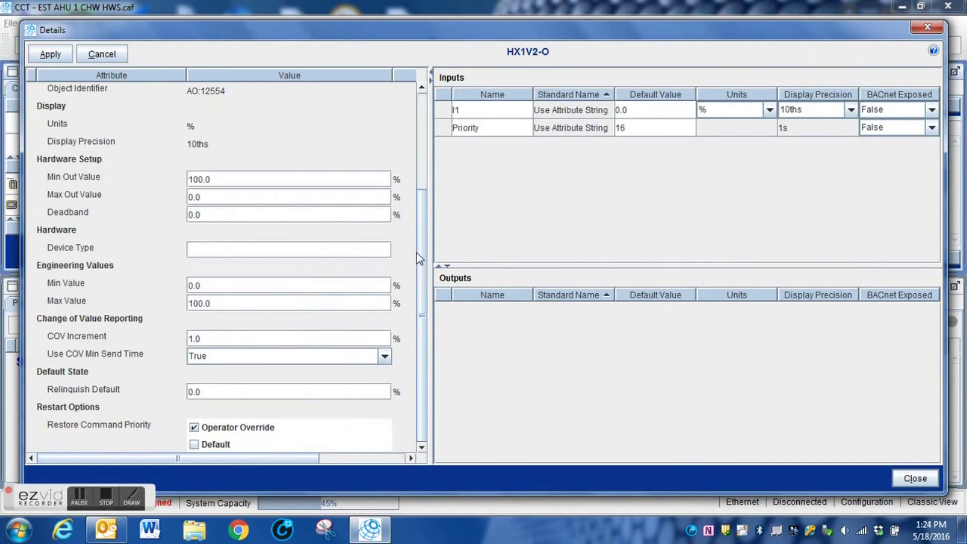
{"action": "scroll", "coordinate": [421, 178], "scroll_direction": "up", "scroll_amount": 8}
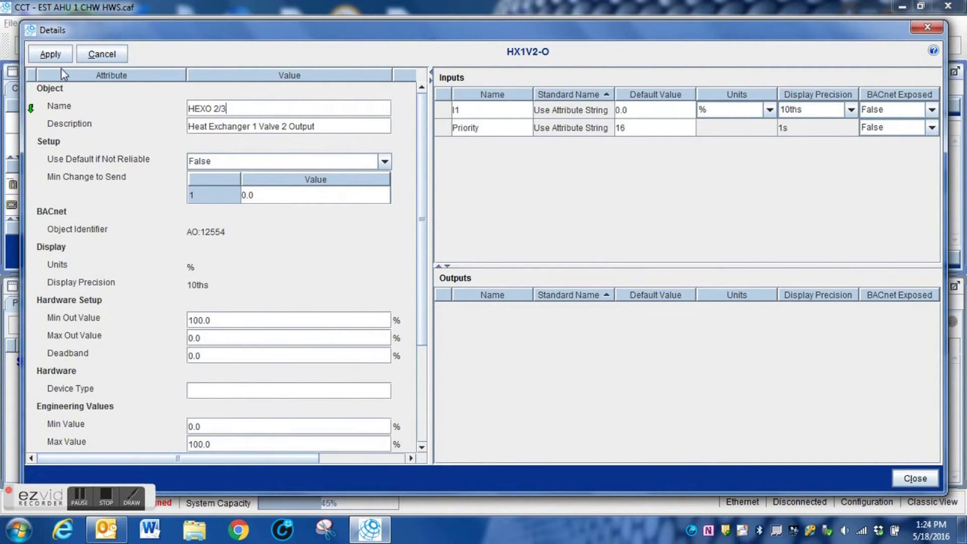
{"action": "left_click", "coordinate": [40, 54]}
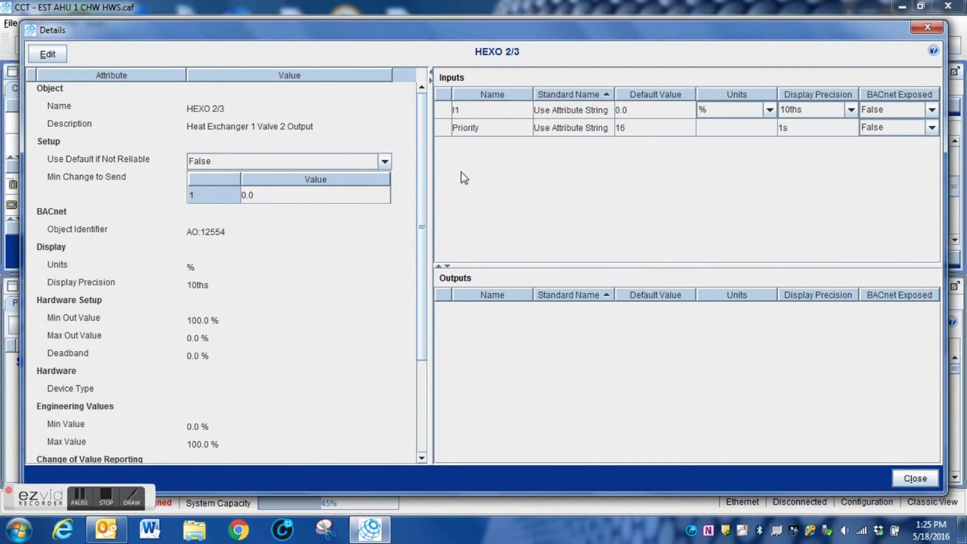
{"action": "left_click_drag", "start_coordinate": [421, 330], "coordinate": [298, 482]}
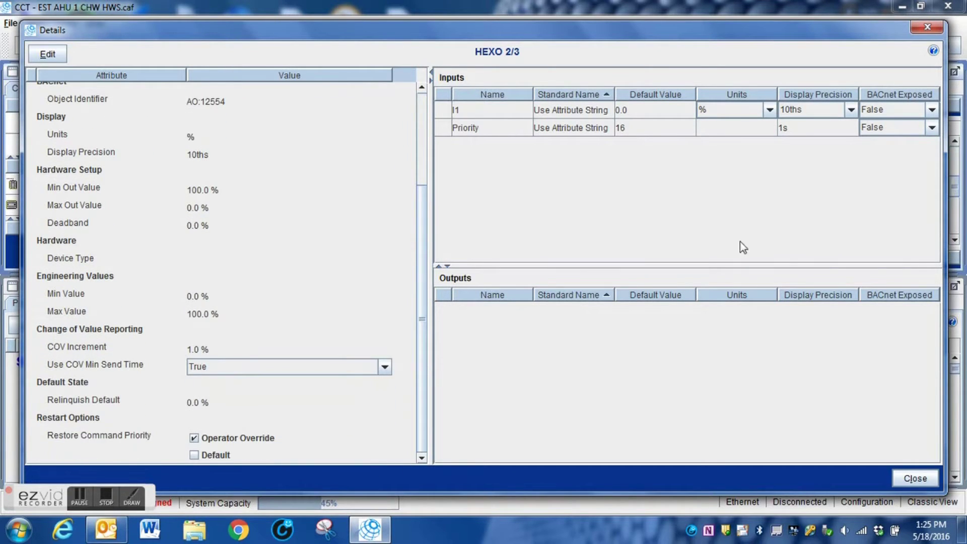
{"action": "left_click", "coordinate": [900, 476]}
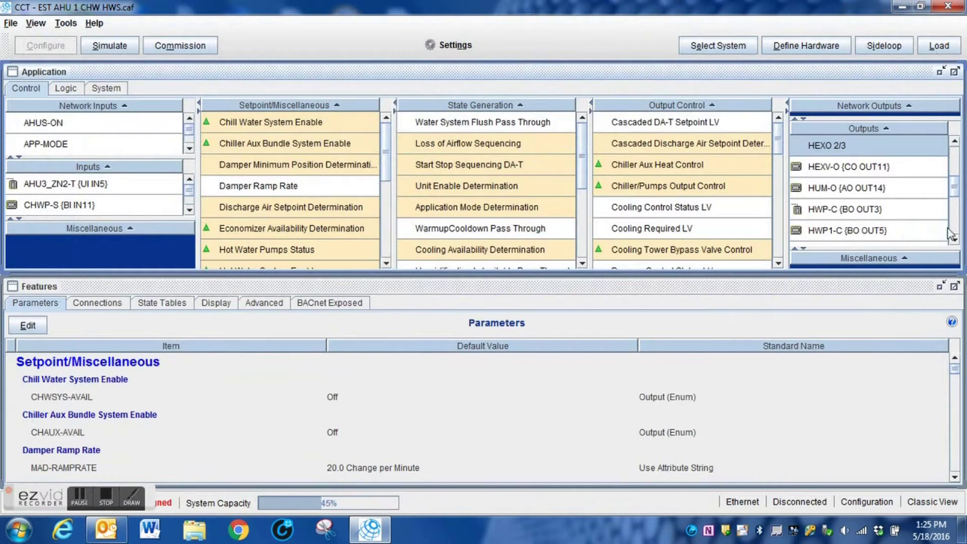
Assign the unassigned HEXO 2/3 point to NCE-13 EST Ahu-1 output 15 (AO OUT15) in the hardware definition.
{"action": "mouse_move", "coordinate": [954, 186]}
{"action": "left_mouse_down"}
{"action": "mouse_move", "coordinate": [956, 240]}
{"action": "mouse_move", "coordinate": [958, 179]}
{"action": "left_mouse_up"}
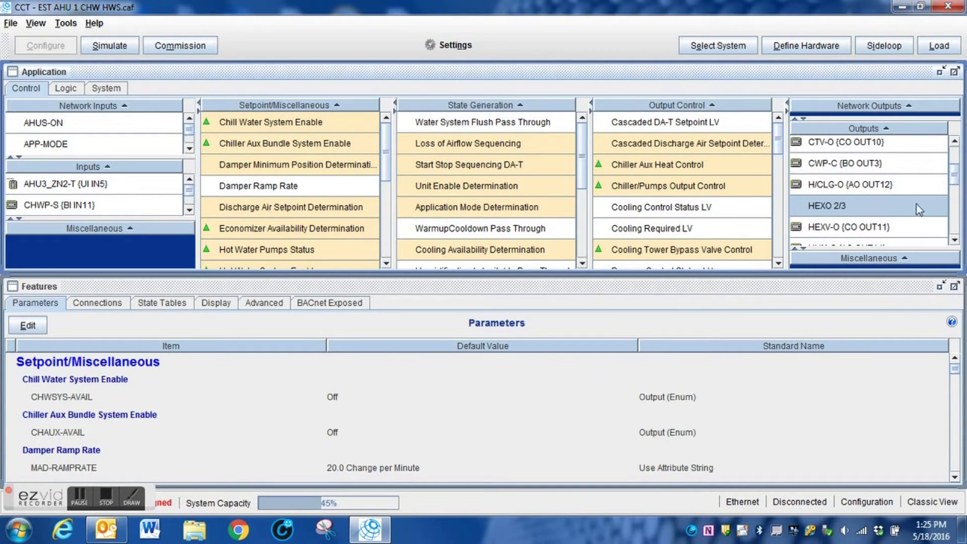
{"action": "mouse_move", "coordinate": [840, 229]}
{"action": "left_click", "coordinate": [794, 46]}
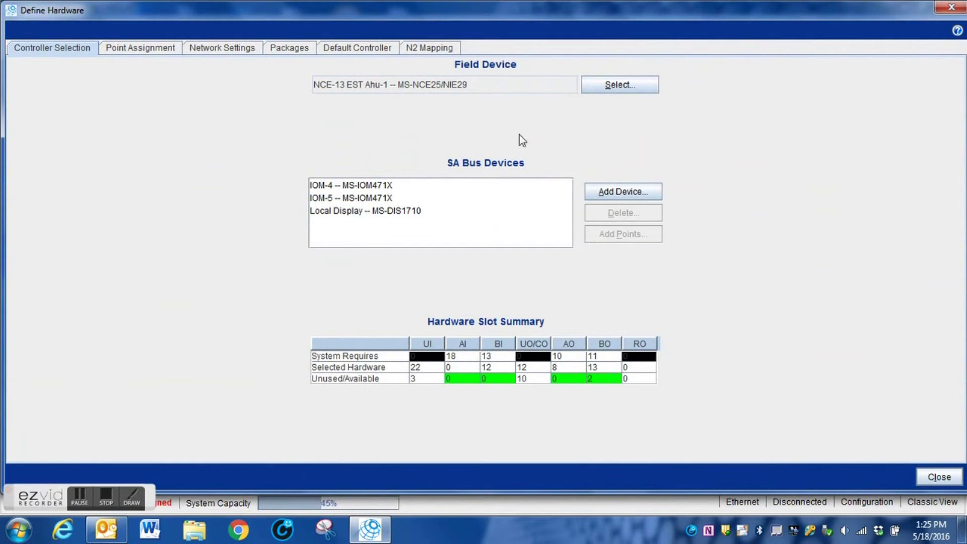
{"action": "left_click", "coordinate": [132, 44]}
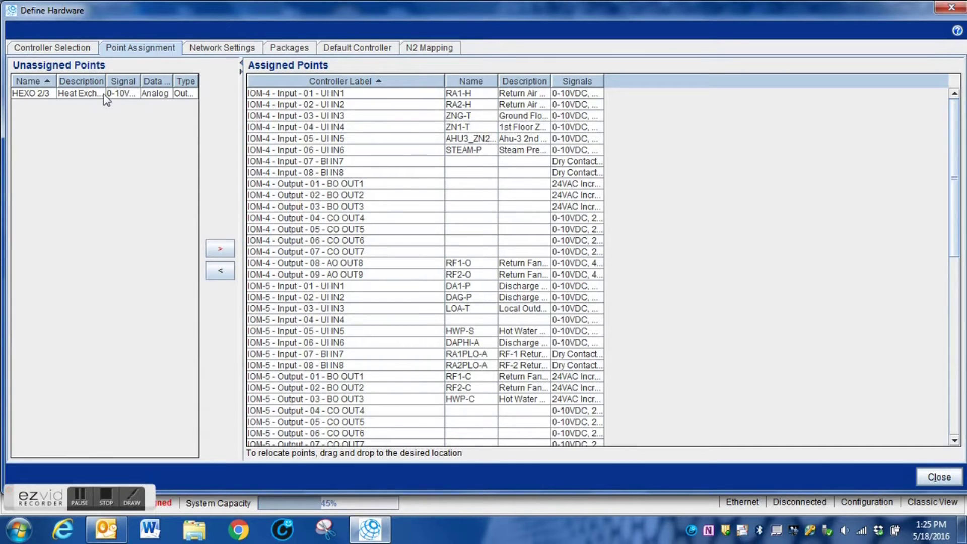
{"action": "left_click_drag", "start_coordinate": [954, 166], "coordinate": [954, 348]}
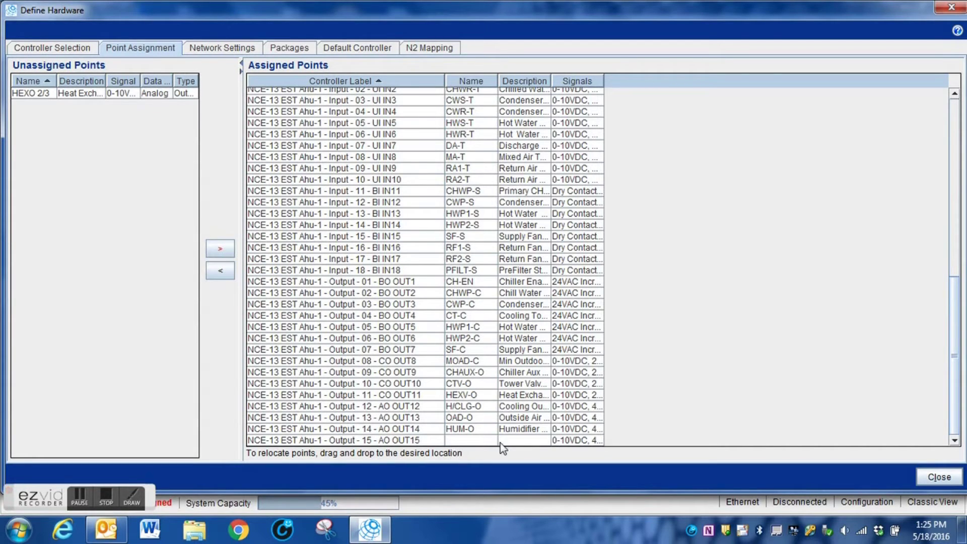
{"action": "left_click", "coordinate": [218, 250]}
{"action": "left_click", "coordinate": [107, 95]}
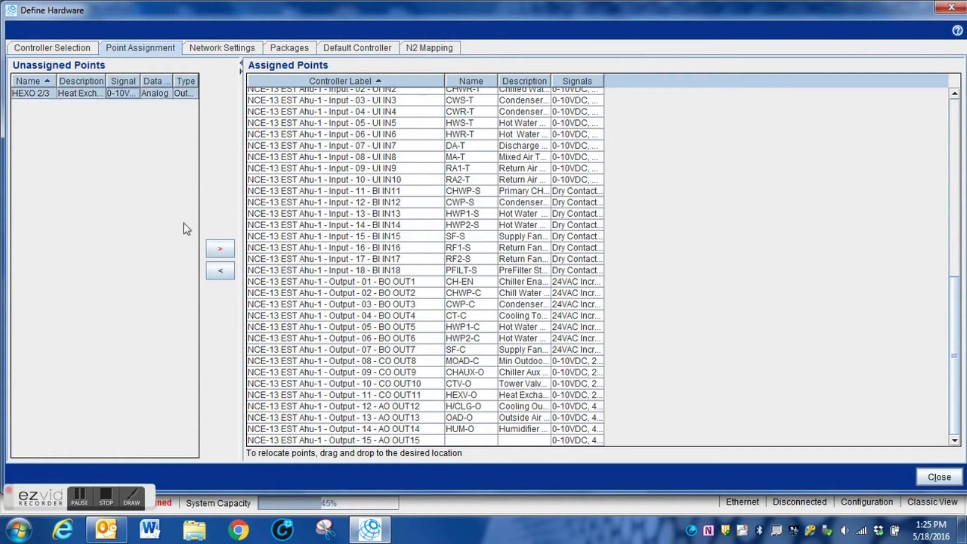
{"action": "left_click", "coordinate": [224, 251]}
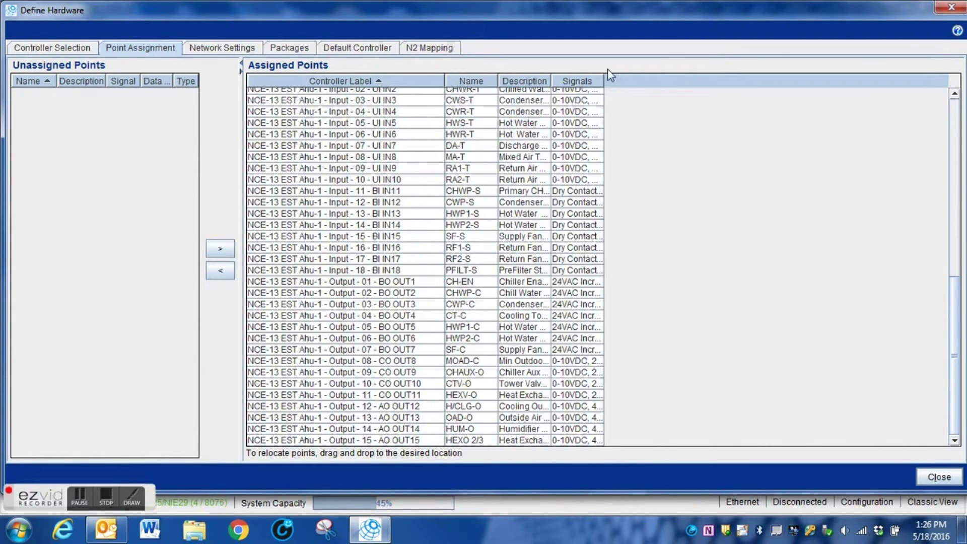
{"action": "left_click", "coordinate": [935, 476]}
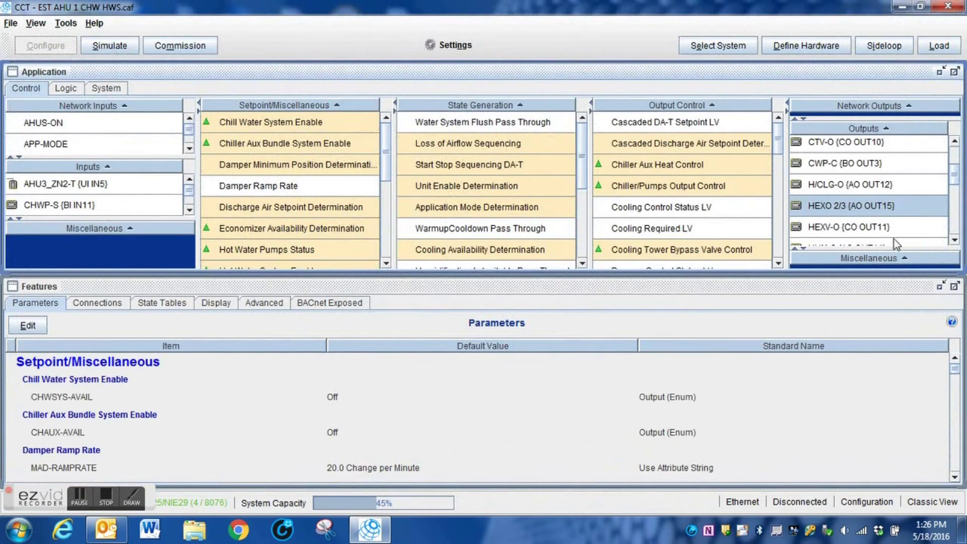
Maximize the Application pane to show more of the control module lists.
{"action": "mouse_move", "coordinate": [896, 206]}
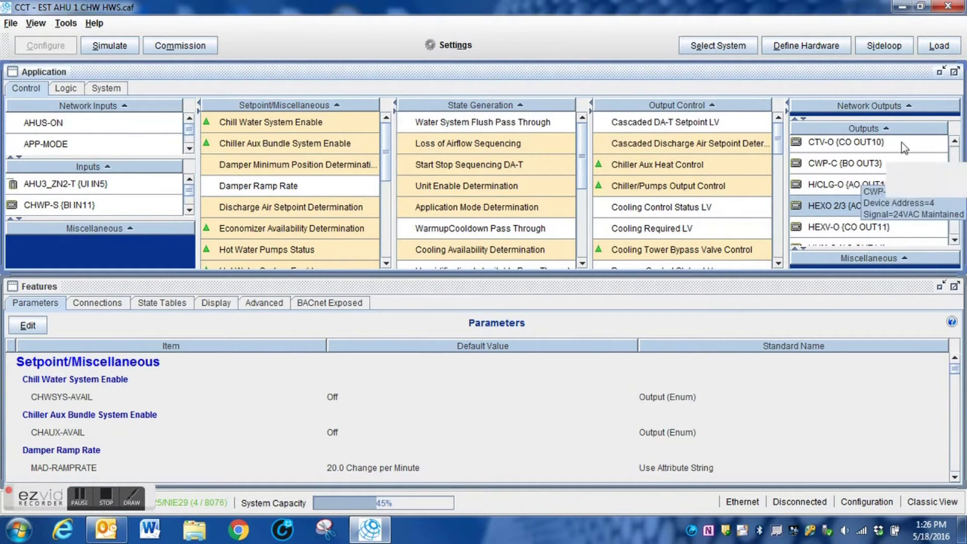
{"action": "left_click", "coordinate": [956, 74]}
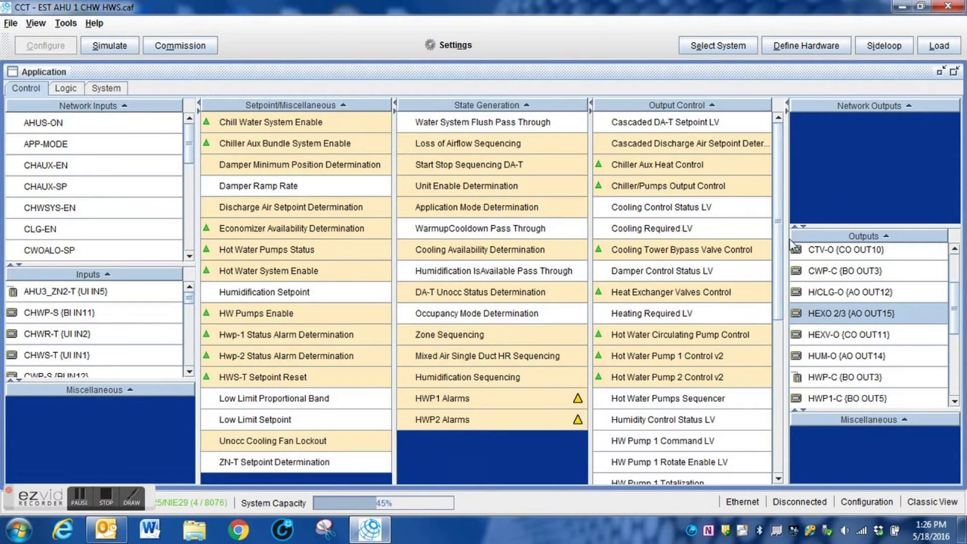
Inspect the logic diagram of the Heat Exchanger Valves Control module, including its outputs, and return to the control lists.
{"action": "left_click", "coordinate": [666, 293]}
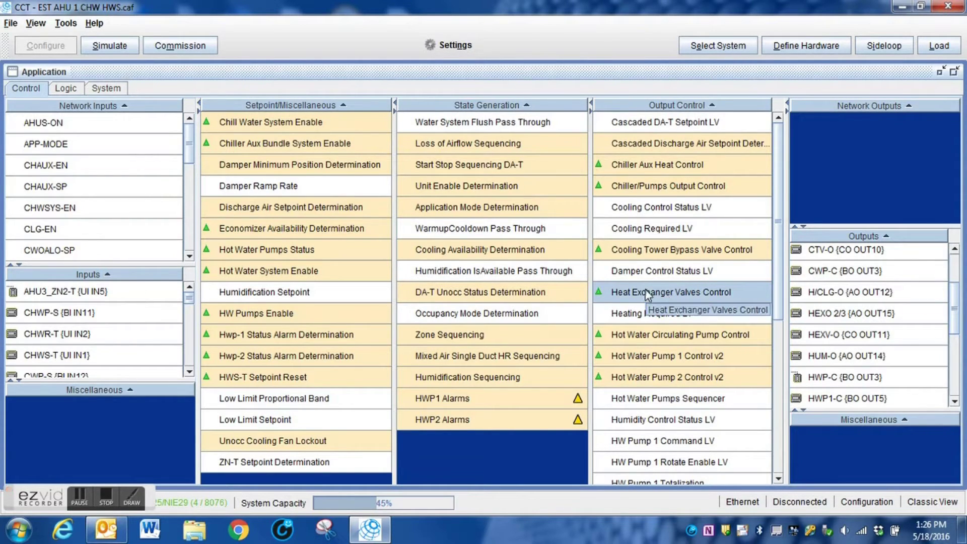
{"action": "right_click", "coordinate": [646, 291]}
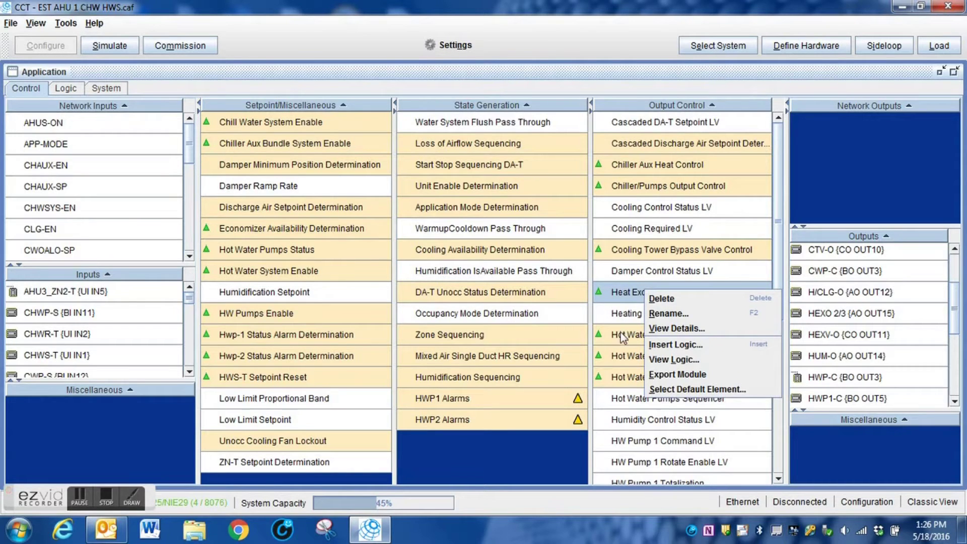
{"action": "left_click", "coordinate": [666, 359]}
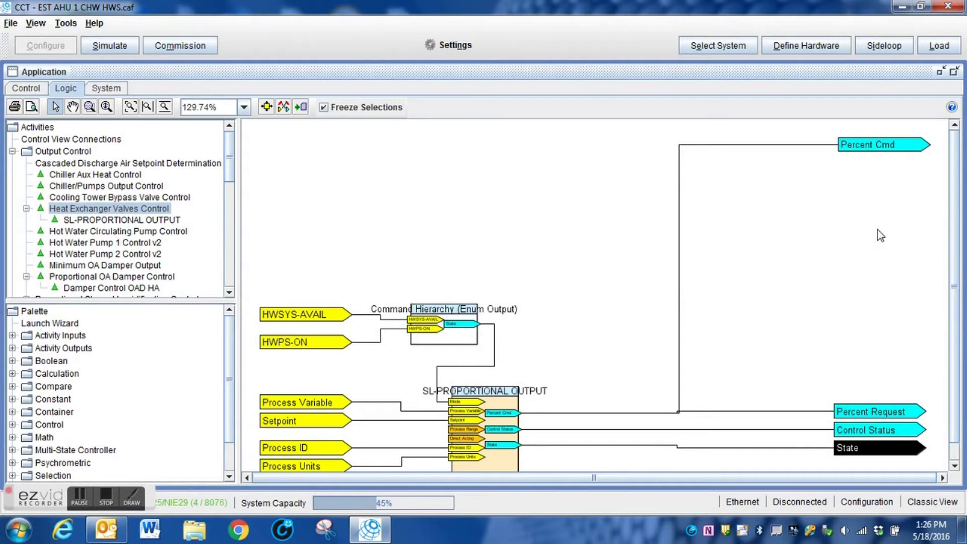
{"action": "mouse_move", "coordinate": [959, 152]}
{"action": "left_mouse_down"}
{"action": "mouse_move", "coordinate": [963, 191]}
{"action": "mouse_move", "coordinate": [959, 170]}
{"action": "left_mouse_up"}
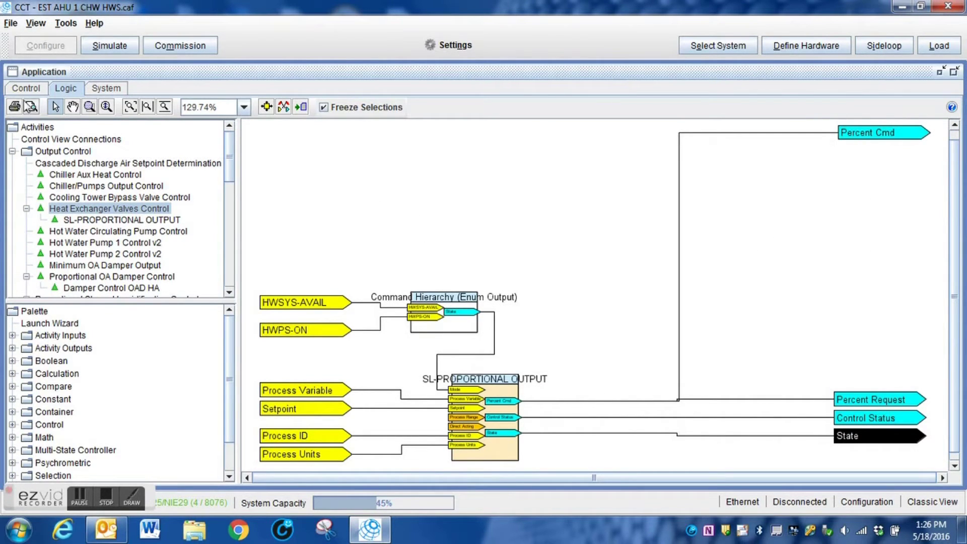
{"action": "left_click", "coordinate": [27, 89]}
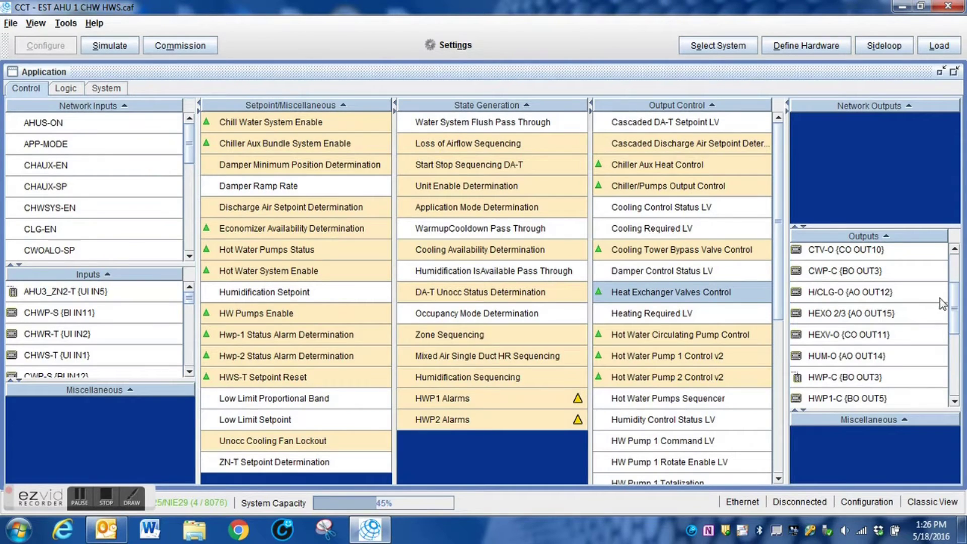
{"action": "mouse_move", "coordinate": [955, 308]}
{"action": "left_mouse_down"}
{"action": "mouse_move", "coordinate": [959, 268]}
{"action": "mouse_move", "coordinate": [962, 311]}
{"action": "left_mouse_up"}
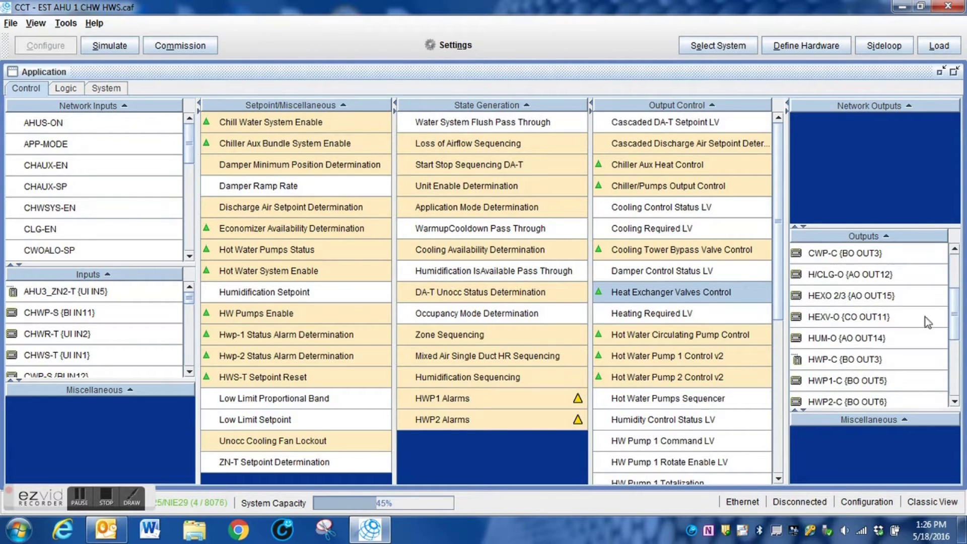
{"action": "left_click", "coordinate": [879, 320]}
{"action": "right_click", "coordinate": [878, 321]}
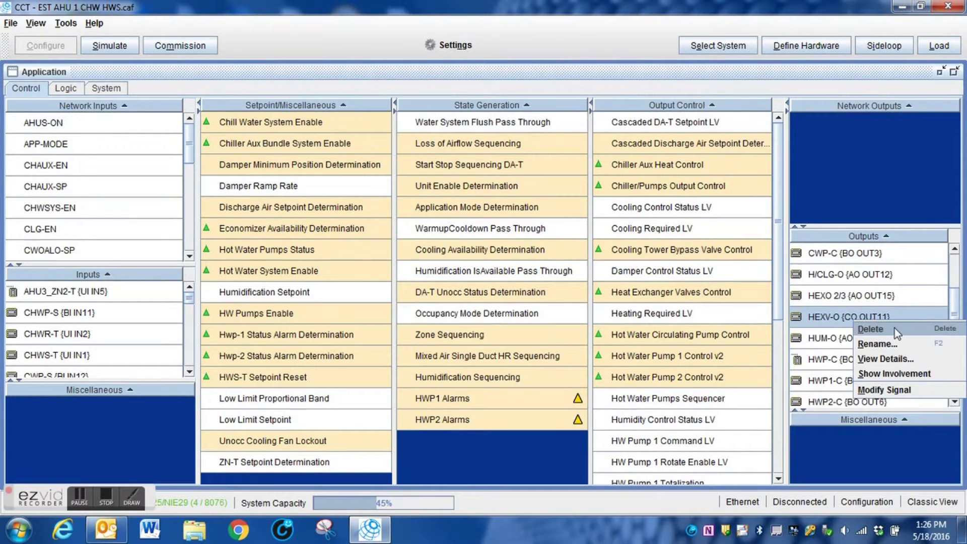
{"action": "left_click", "coordinate": [895, 328]}
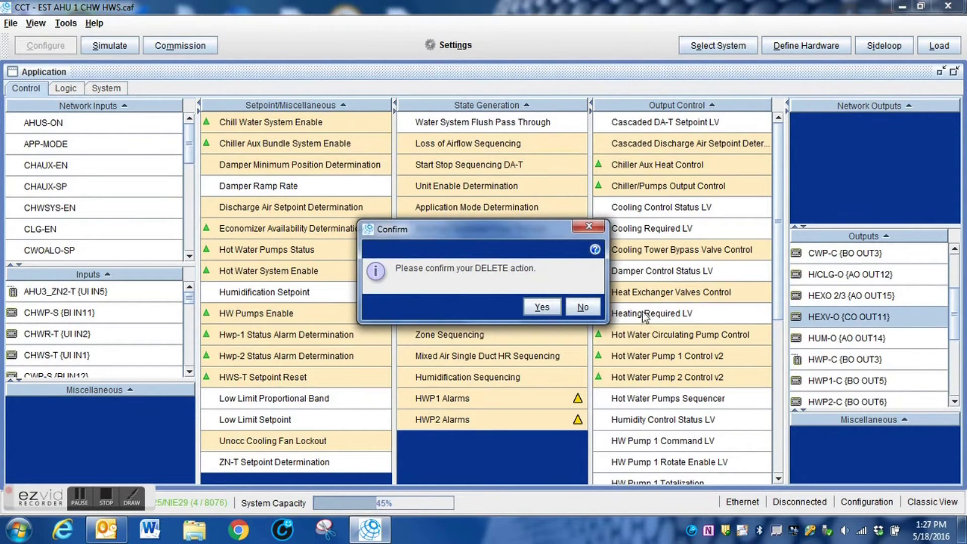
{"action": "left_click", "coordinate": [583, 306]}
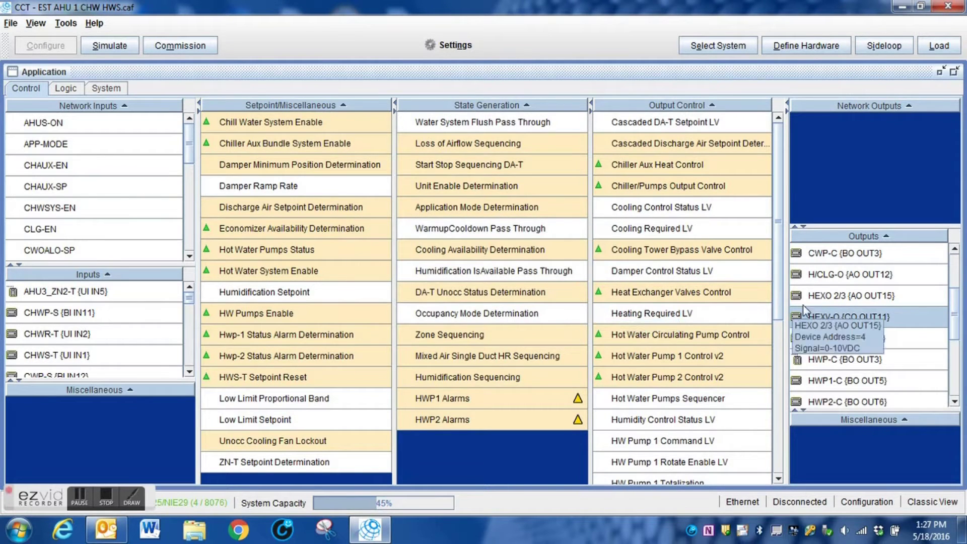
Check the details of the HEXV-O output, close them and show which modules the output is involved with.
{"action": "double_click", "coordinate": [841, 319]}
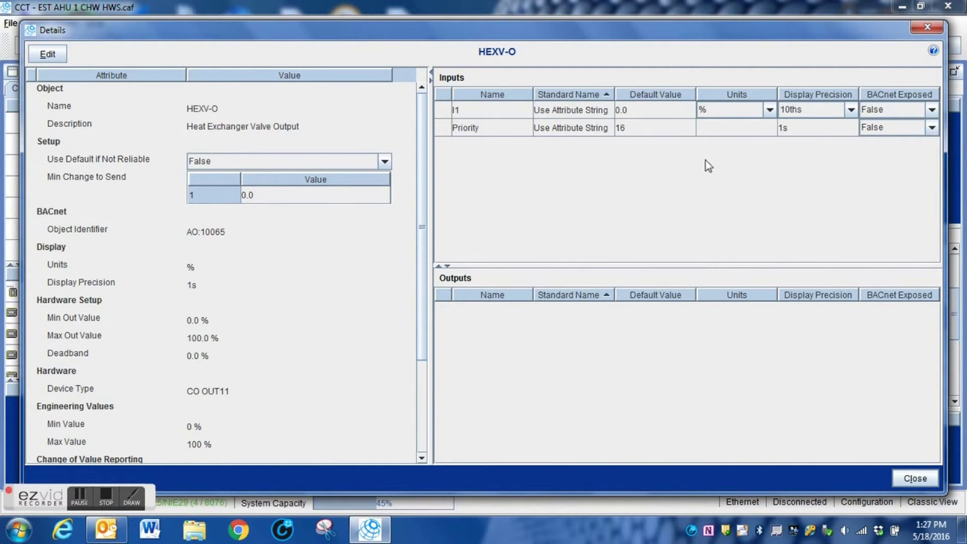
{"action": "left_click", "coordinate": [914, 479]}
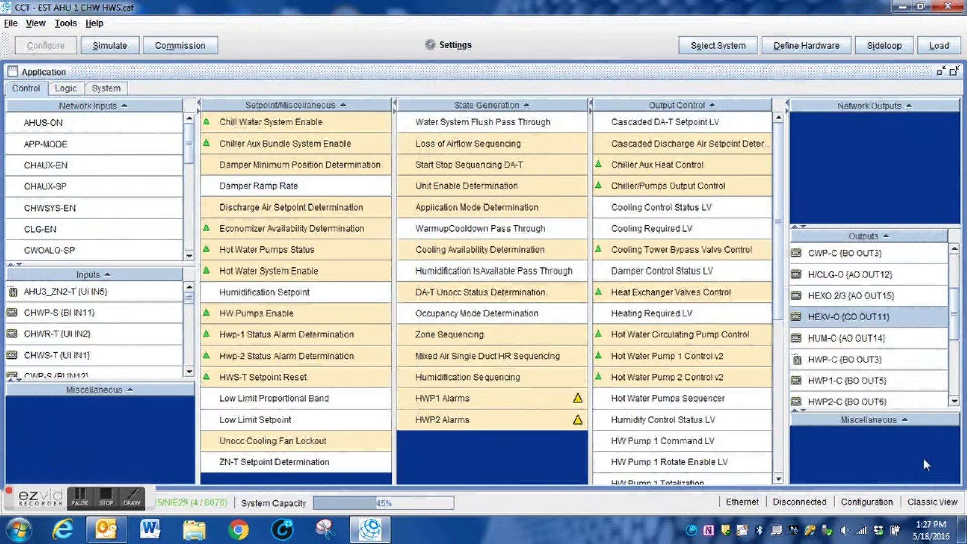
{"action": "right_click", "coordinate": [847, 317]}
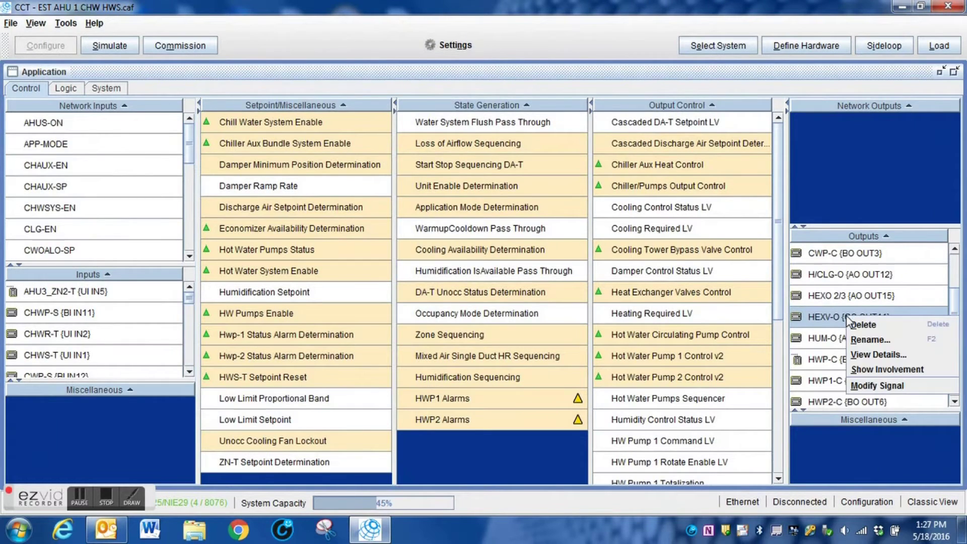
{"action": "left_click", "coordinate": [876, 372]}
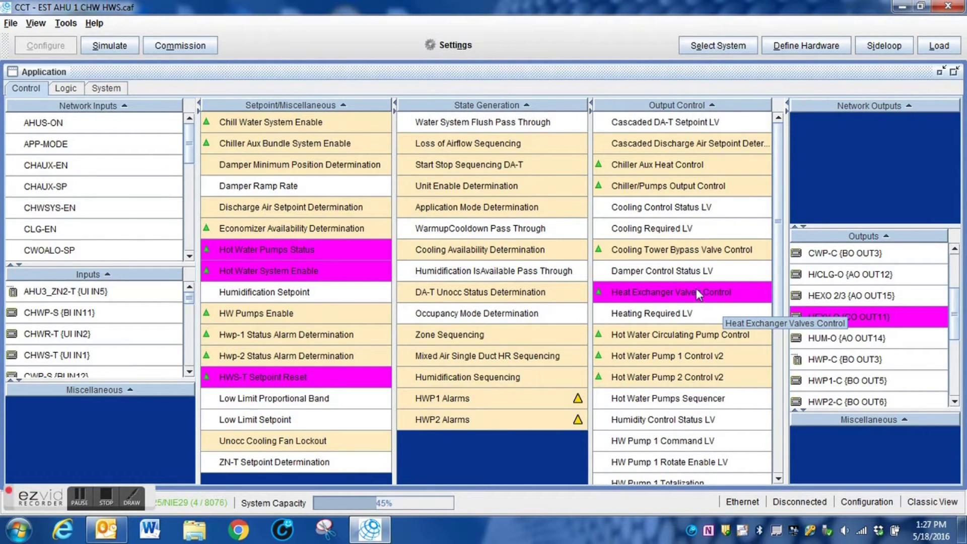
Check the Percent Cmd output in the Heat Exchanger Valves Control logic, and view the module's connections with the Features pane restored.
{"action": "right_click", "coordinate": [656, 293]}
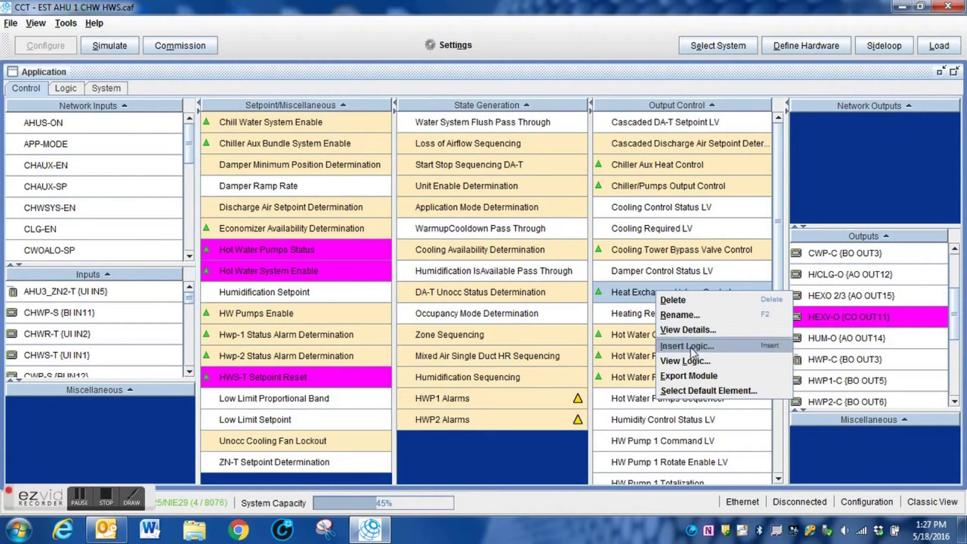
{"action": "left_click", "coordinate": [699, 366]}
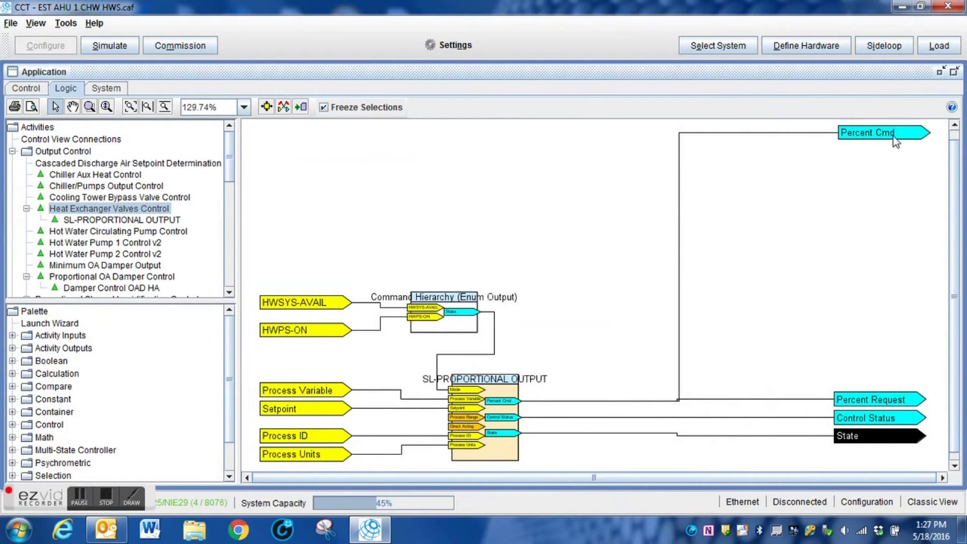
{"action": "mouse_move", "coordinate": [902, 137]}
{"action": "left_click", "coordinate": [22, 91]}
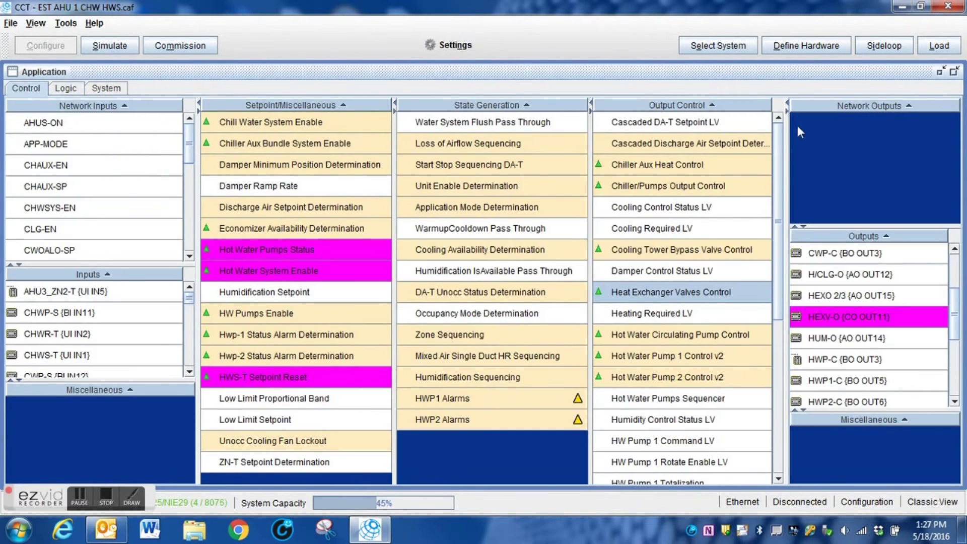
{"action": "left_click", "coordinate": [955, 73]}
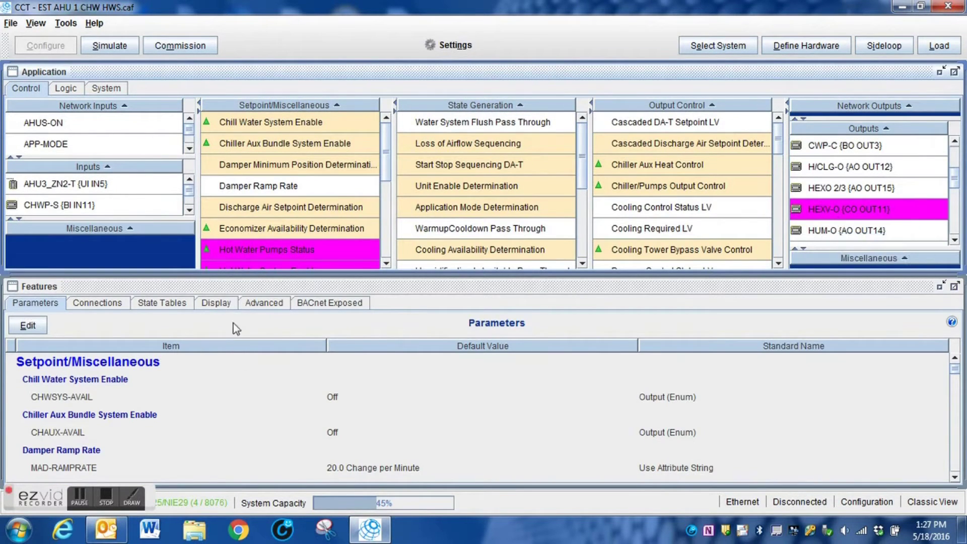
{"action": "left_click", "coordinate": [100, 305]}
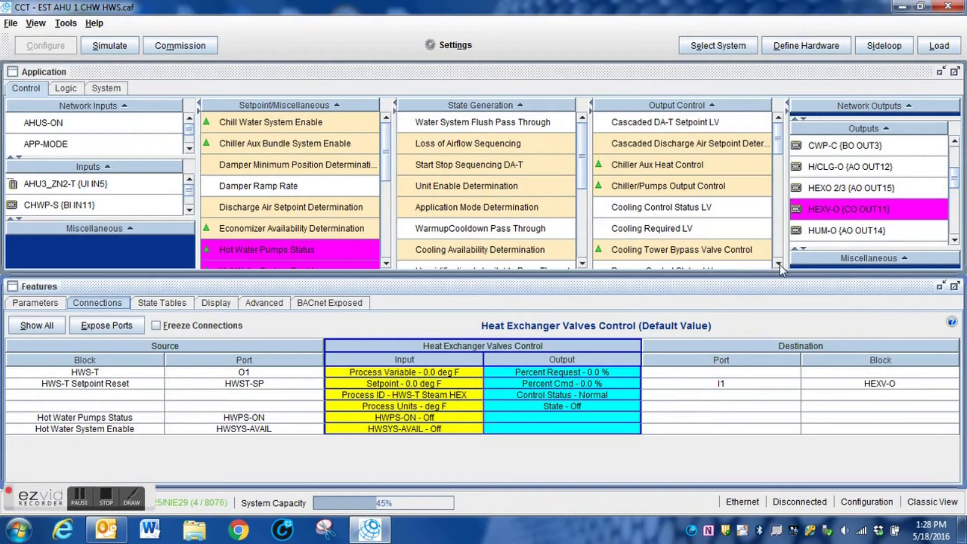
Open the Heat Exchanger Valves Control logic with the Application pane maximized.
{"action": "left_click", "coordinate": [779, 263]}
{"action": "left_click", "coordinate": [779, 263]}
{"action": "left_click", "coordinate": [779, 263]}
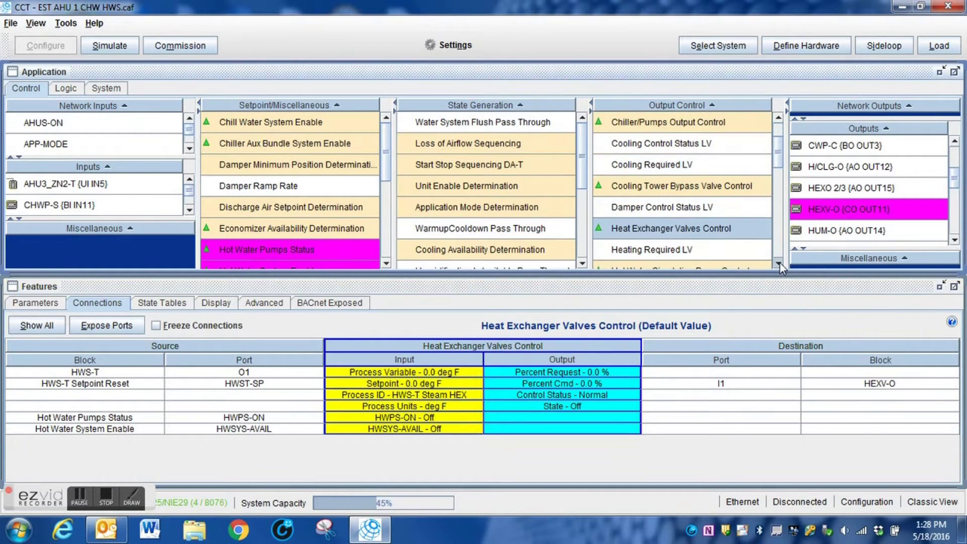
{"action": "right_click", "coordinate": [681, 230]}
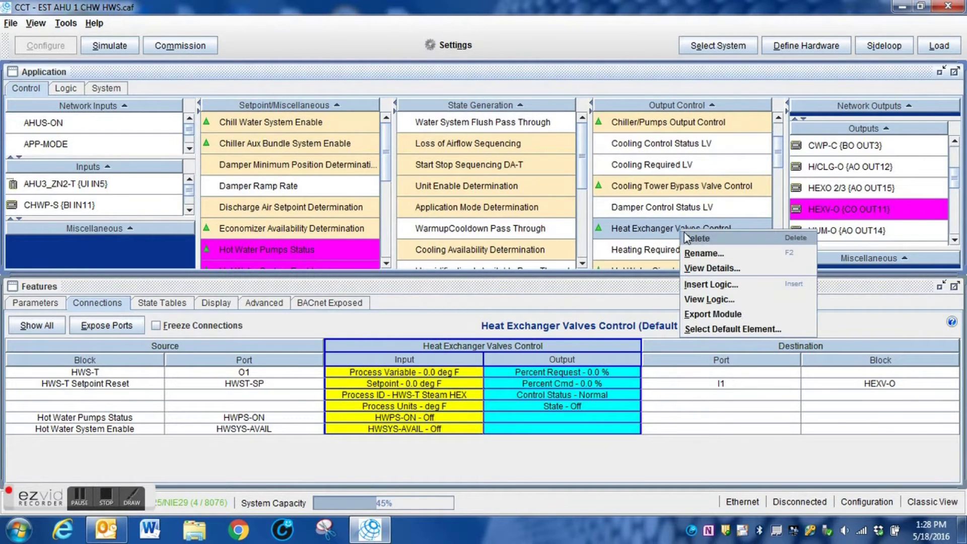
{"action": "left_click", "coordinate": [728, 299]}
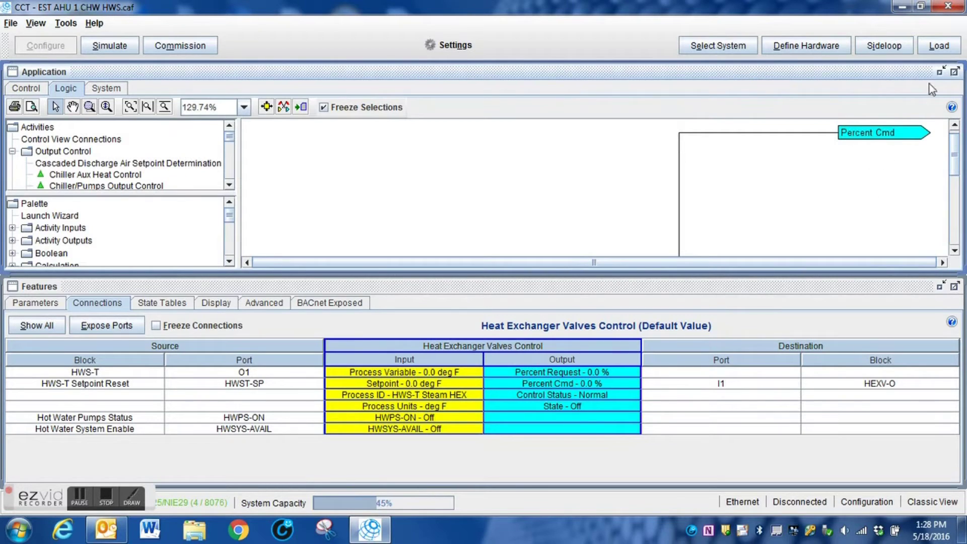
{"action": "left_click", "coordinate": [955, 73]}
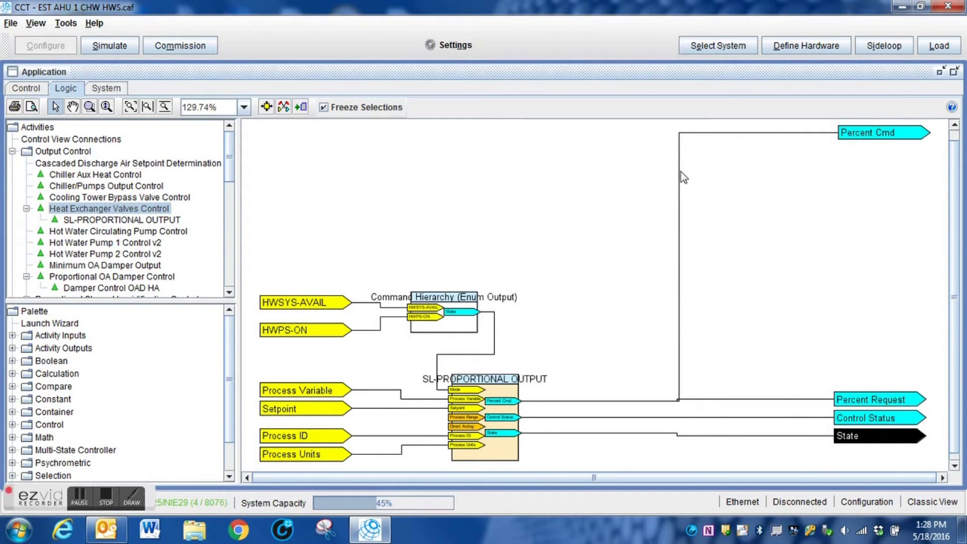
Delete the connection line between the SL-PROPORTIONAL OUTPUT block and the Percent Cmd activity output.
{"action": "left_click", "coordinate": [679, 369]}
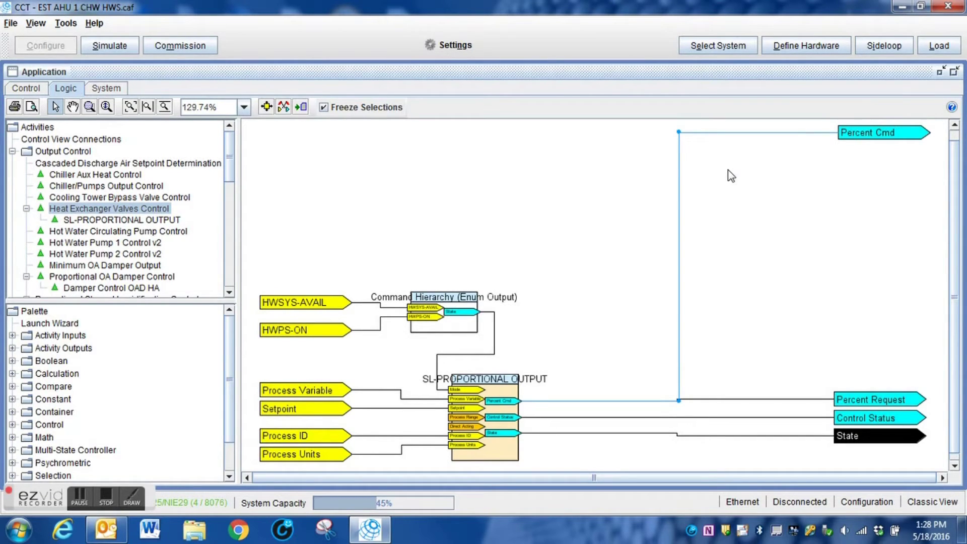
{"action": "key", "text": "Delete"}
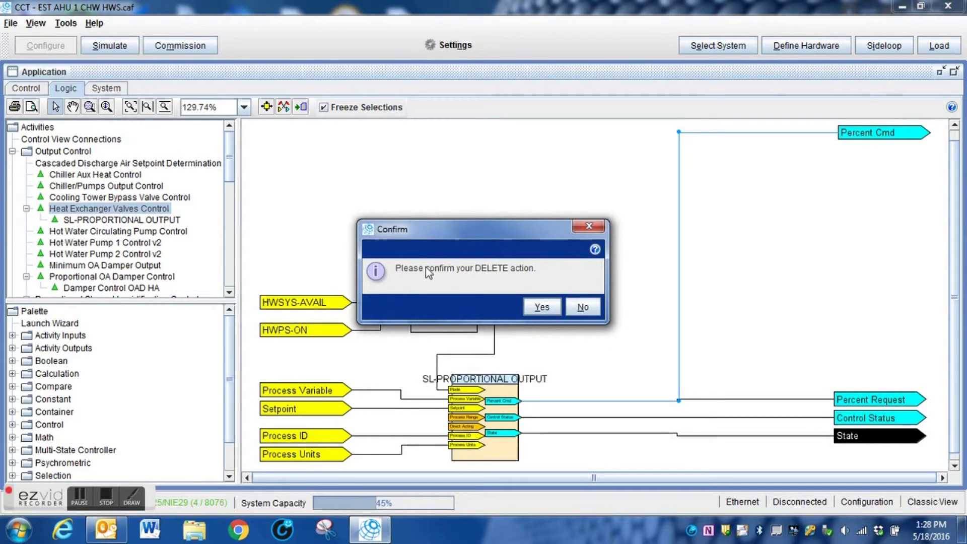
{"action": "left_click", "coordinate": [539, 307]}
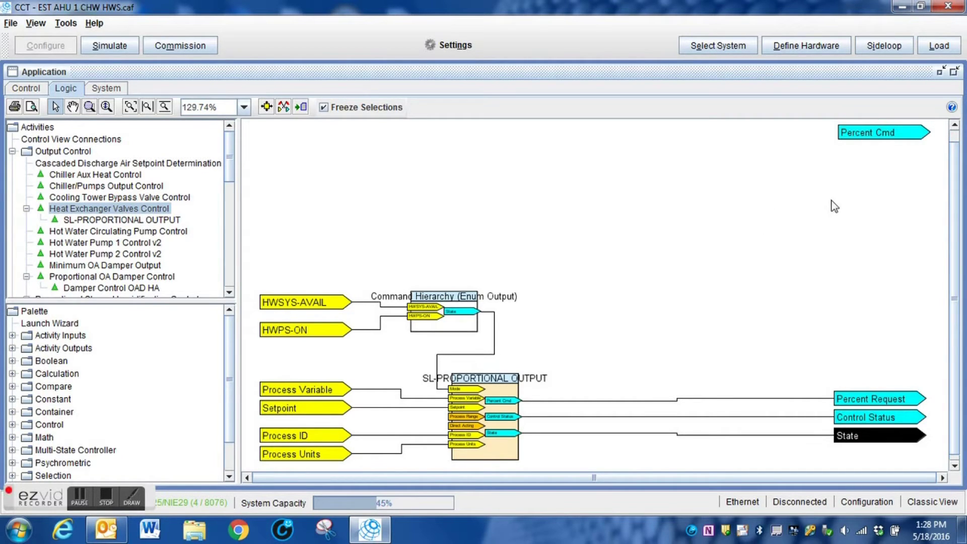
Rename the disconnected Percent Cmd activity output to 1/3.
{"action": "mouse_move", "coordinate": [901, 136]}
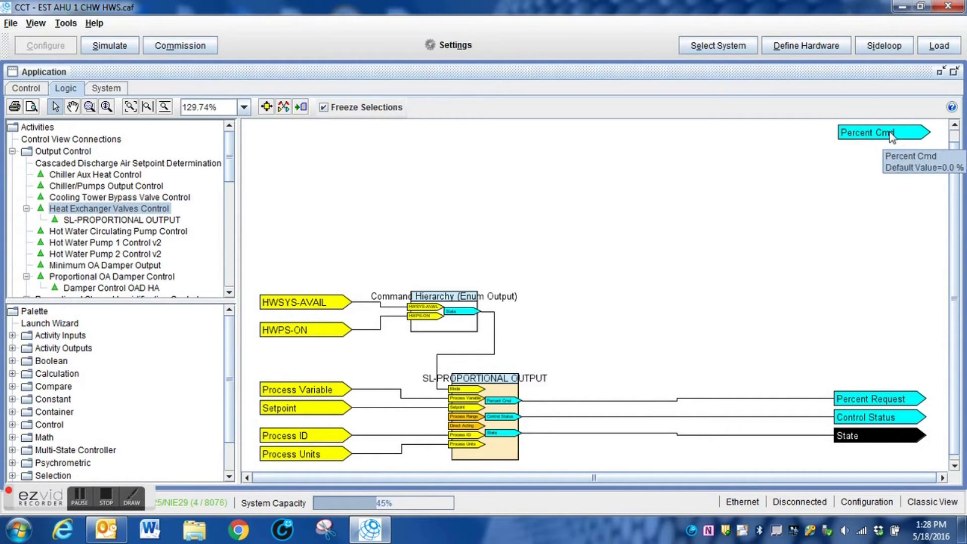
{"action": "double_click", "coordinate": [893, 135]}
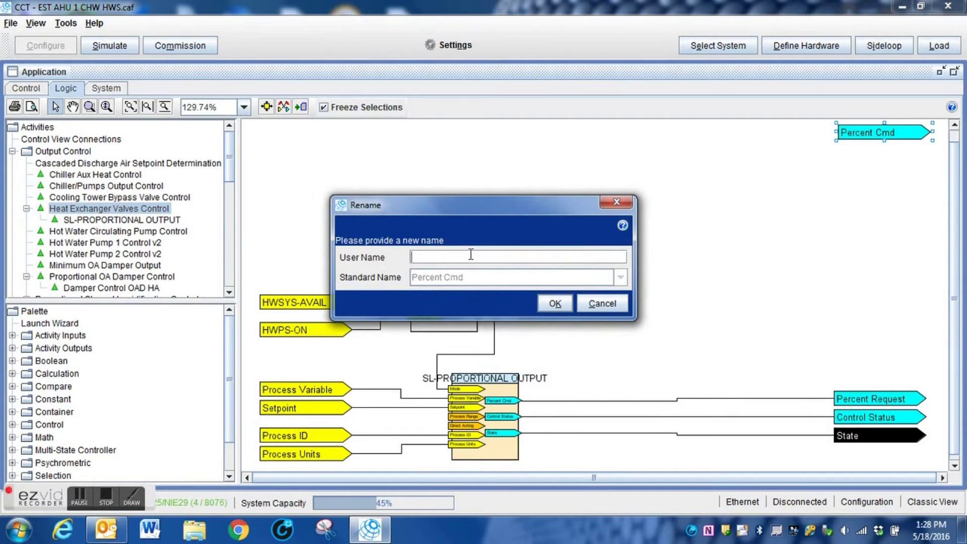
{"action": "type", "text": "1/3"}
{"action": "left_click", "coordinate": [555, 303]}
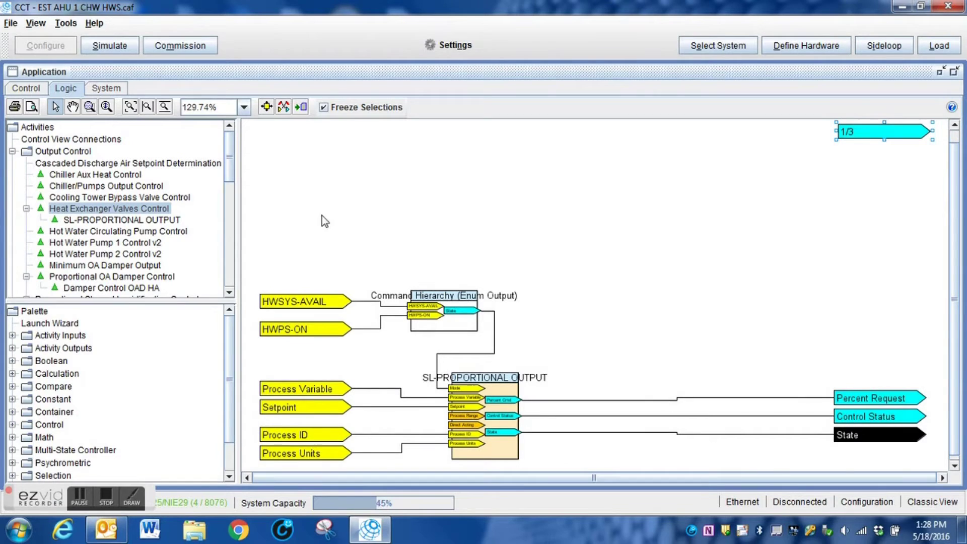
Add an Output (Float) activity output directly below the 1/3 output, aligned with it, and rename it 2/3.
{"action": "left_click", "coordinate": [12, 348]}
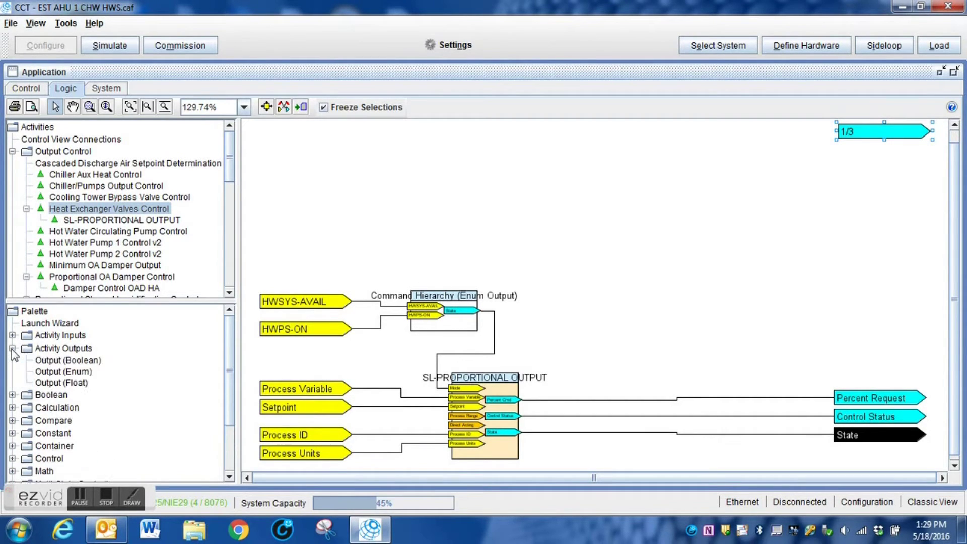
{"action": "left_click", "coordinate": [78, 384]}
{"action": "left_click_drag", "start_coordinate": [191, 332], "coordinate": [859, 190]}
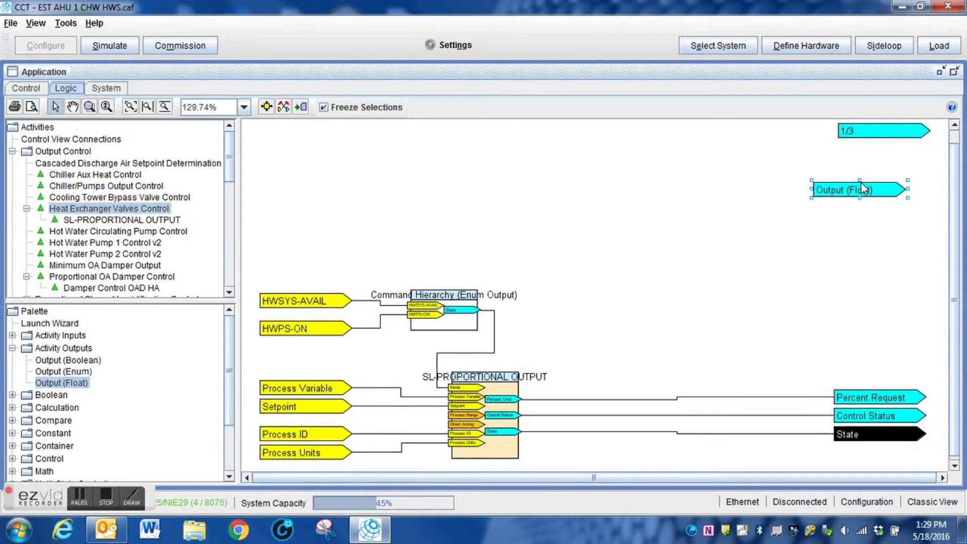
{"action": "left_click_drag", "start_coordinate": [849, 192], "coordinate": [874, 166]}
{"action": "double_click", "coordinate": [876, 170]}
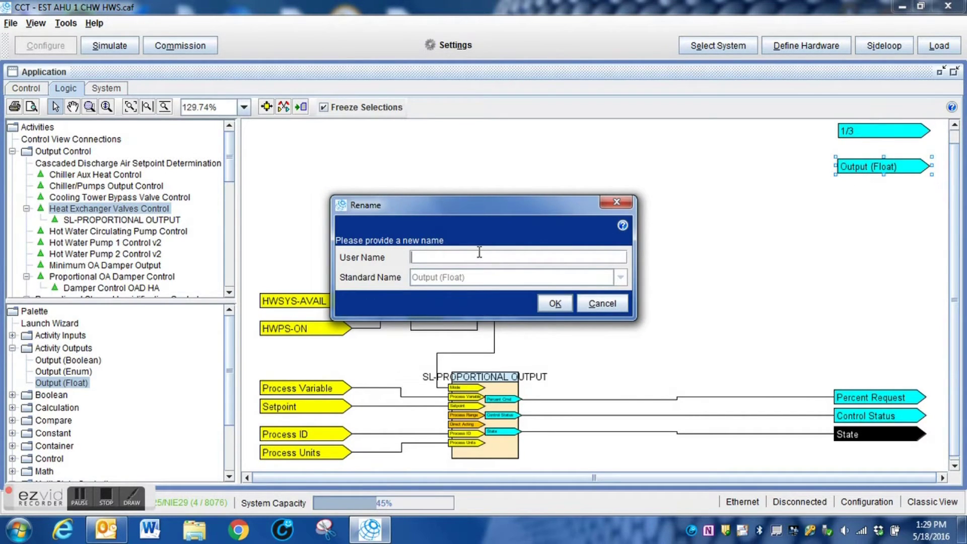
{"action": "type", "text": "2/3"}
{"action": "left_click", "coordinate": [557, 304]}
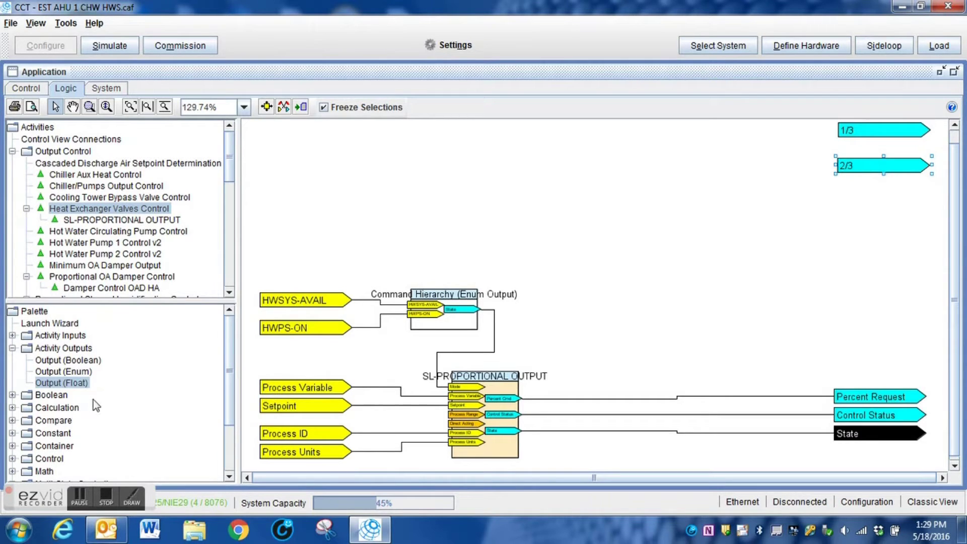
Place two Span calculation blocks, one above the other, between the SL-PROPORTIONAL OUTPUT block and the 1/3 and 2/3 outputs.
{"action": "left_click", "coordinate": [13, 349]}
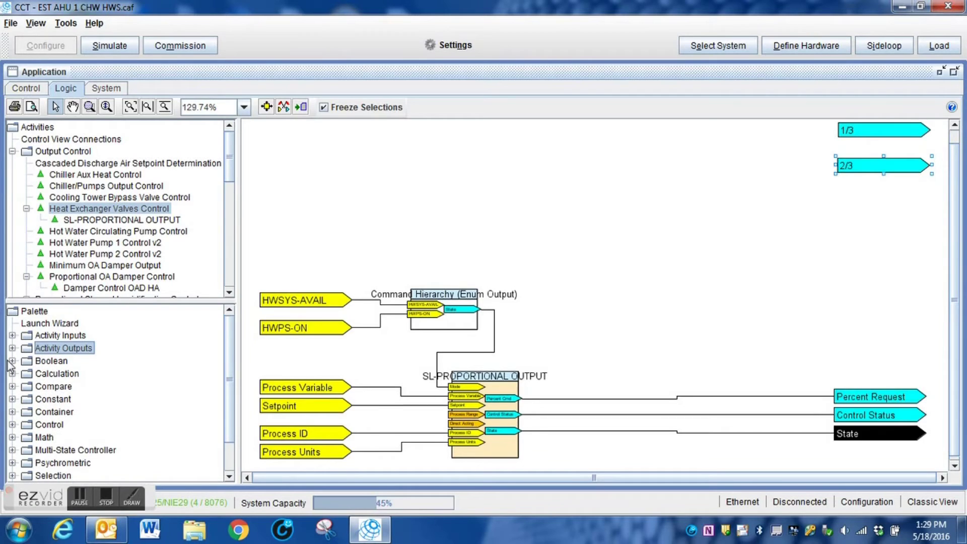
{"action": "left_click", "coordinate": [12, 362]}
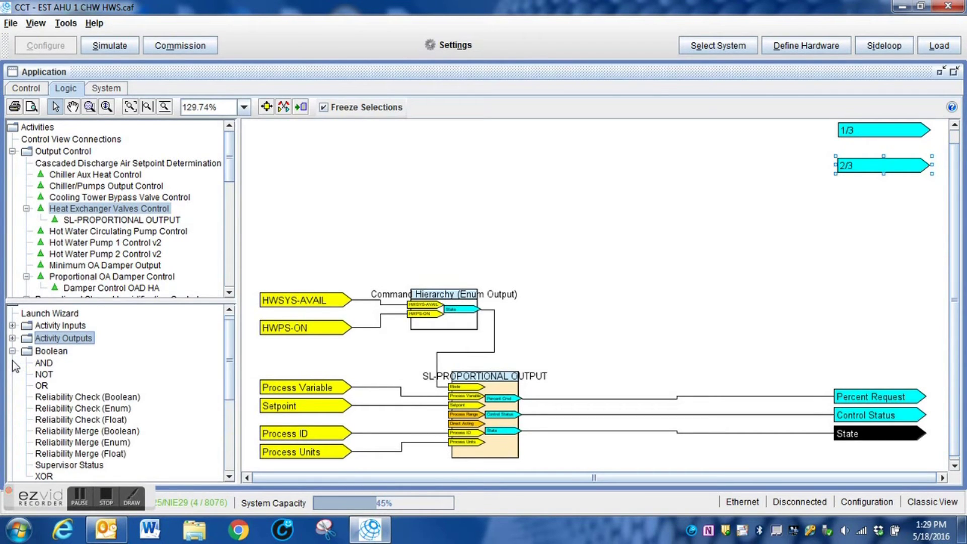
{"action": "left_click_drag", "start_coordinate": [226, 388], "coordinate": [235, 446]}
{"action": "left_click", "coordinate": [13, 368]}
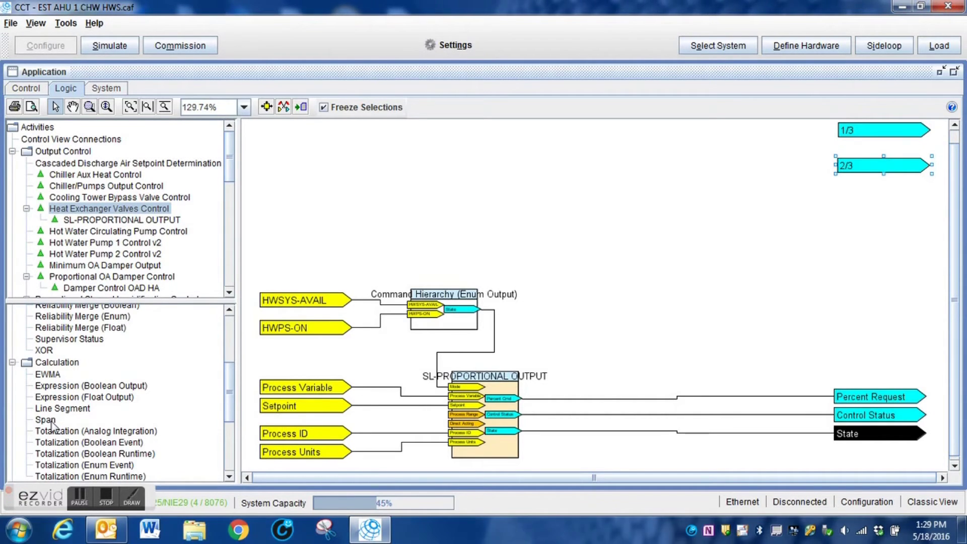
{"action": "left_click_drag", "start_coordinate": [51, 422], "coordinate": [666, 223]}
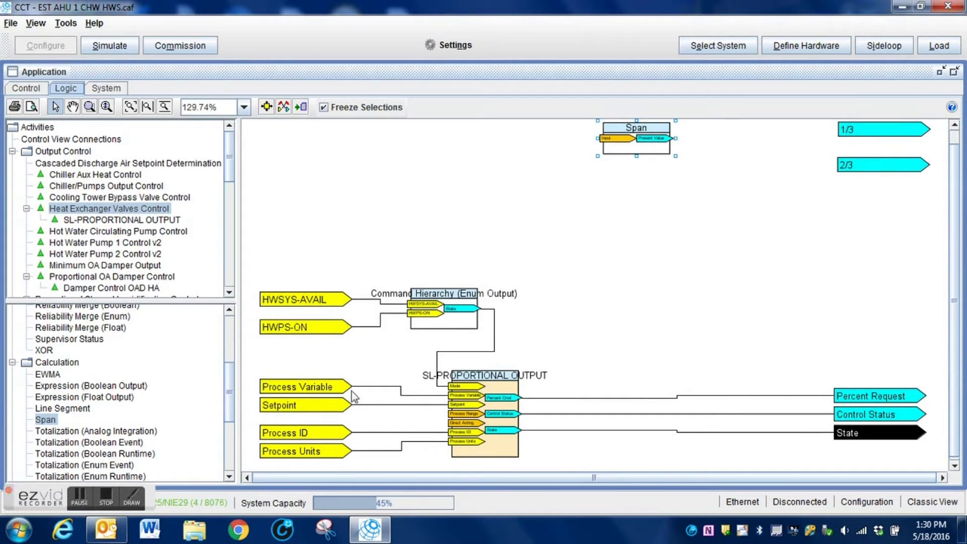
{"action": "left_click_drag", "start_coordinate": [48, 422], "coordinate": [545, 280]}
{"action": "left_click_drag", "start_coordinate": [646, 218], "coordinate": [646, 217]}
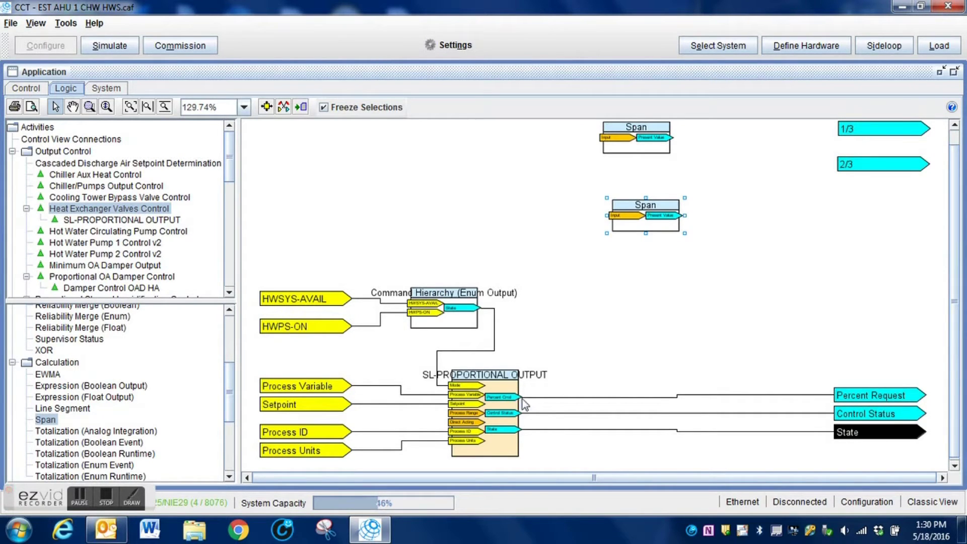
Connect the Percent Cmd port of the SL-PROPORTIONAL OUTPUT block to the Input ports of both Span blocks.
{"action": "left_click_drag", "start_coordinate": [518, 397], "coordinate": [606, 138]}
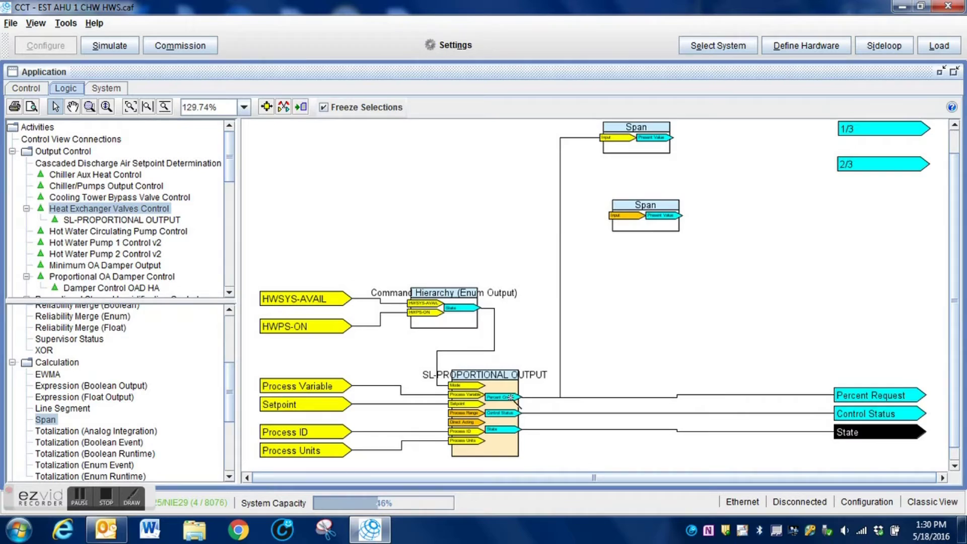
{"action": "mouse_move", "coordinate": [512, 396]}
{"action": "left_mouse_down"}
{"action": "mouse_move", "coordinate": [534, 398]}
{"action": "mouse_move", "coordinate": [609, 216]}
{"action": "left_mouse_up"}
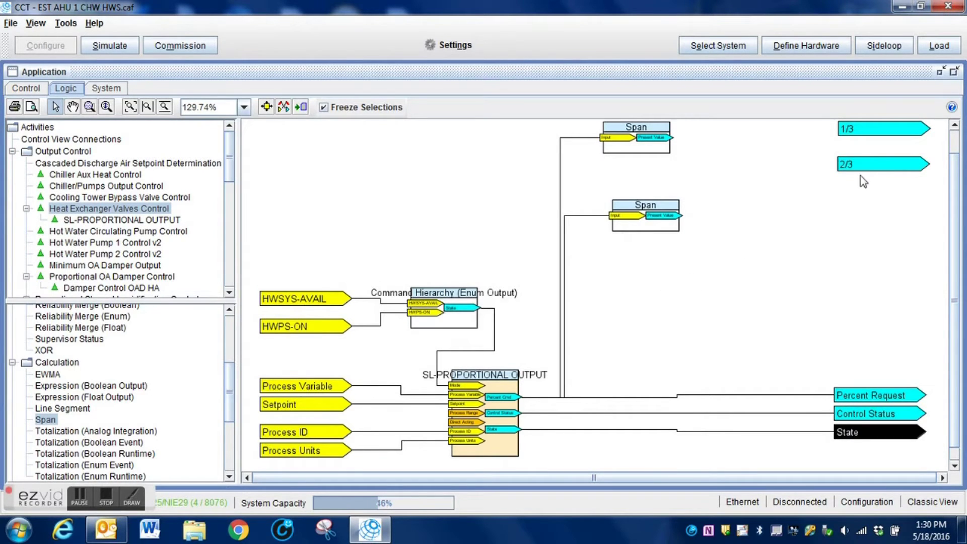
Align the 1/3 and 2/3 outputs with the Span blocks and connect the upper Span's Present Value to 1/3 and the lower one's to 2/3.
{"action": "left_click_drag", "start_coordinate": [870, 165], "coordinate": [843, 217]}
{"action": "left_click_drag", "start_coordinate": [864, 130], "coordinate": [834, 135]}
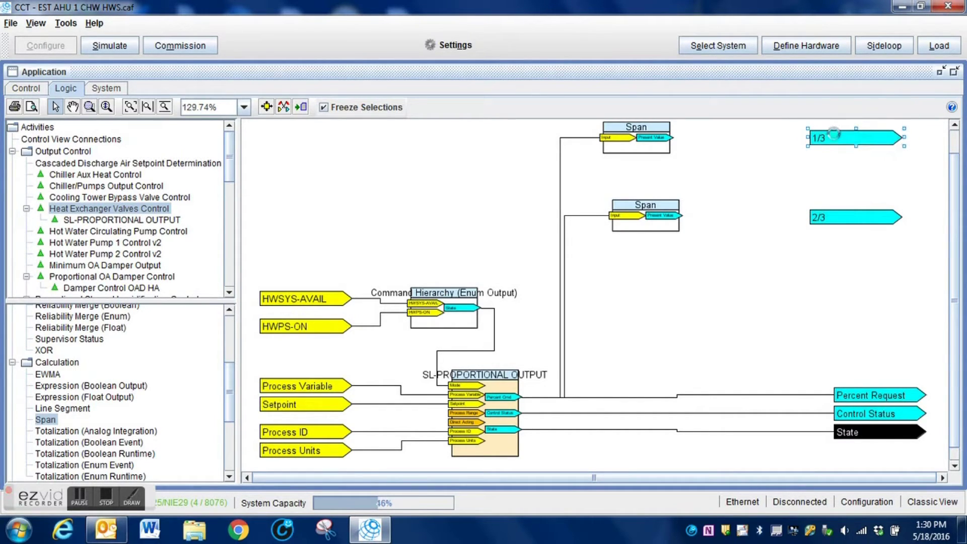
{"action": "left_click", "coordinate": [662, 135]}
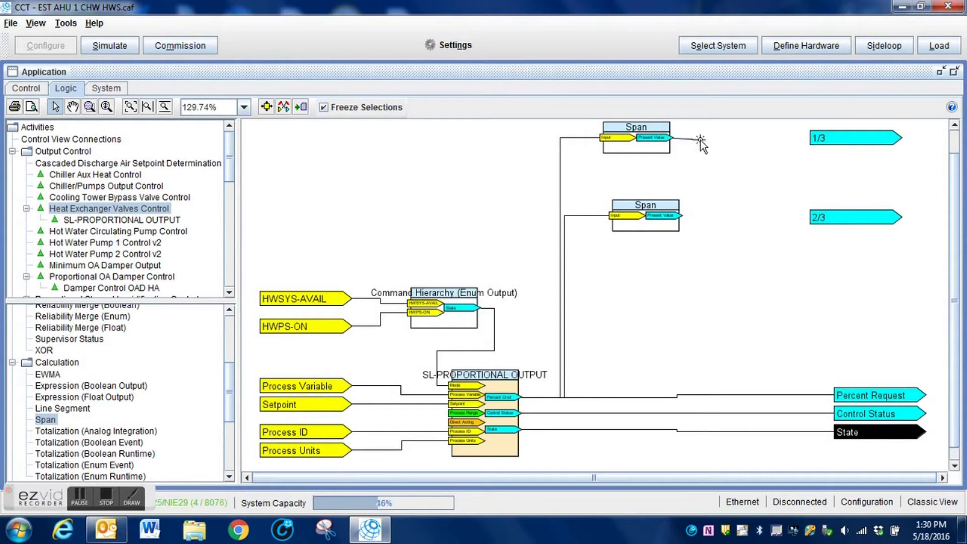
{"action": "left_click", "coordinate": [819, 137]}
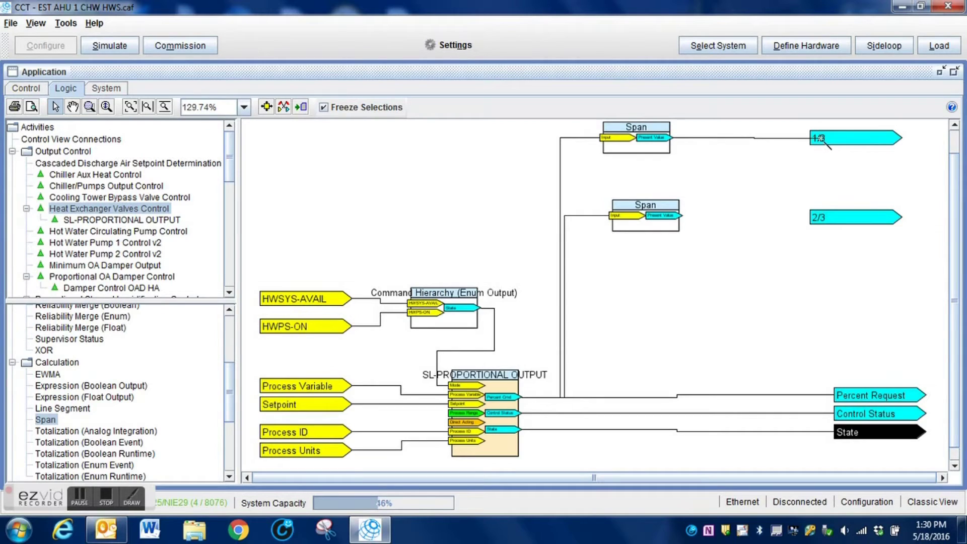
{"action": "left_click", "coordinate": [677, 216]}
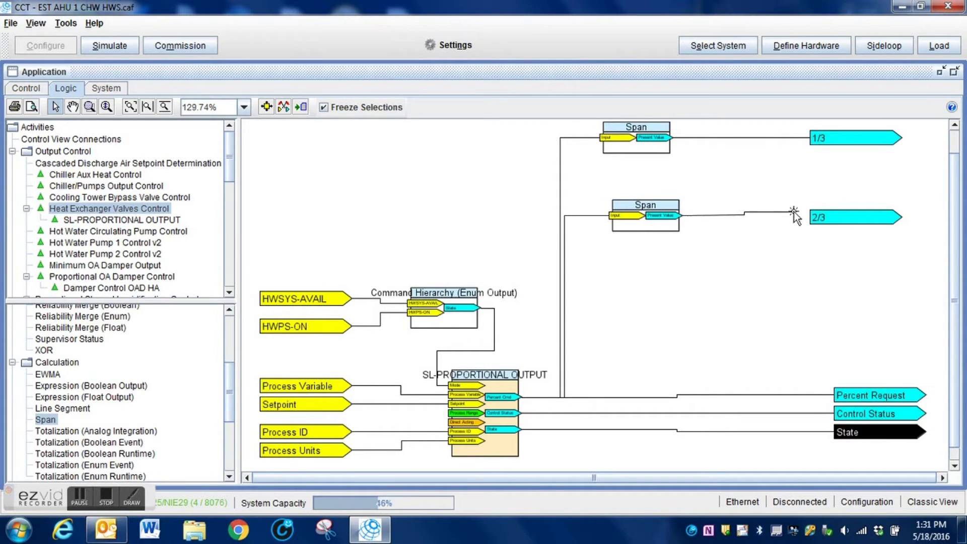
{"action": "left_click", "coordinate": [816, 217]}
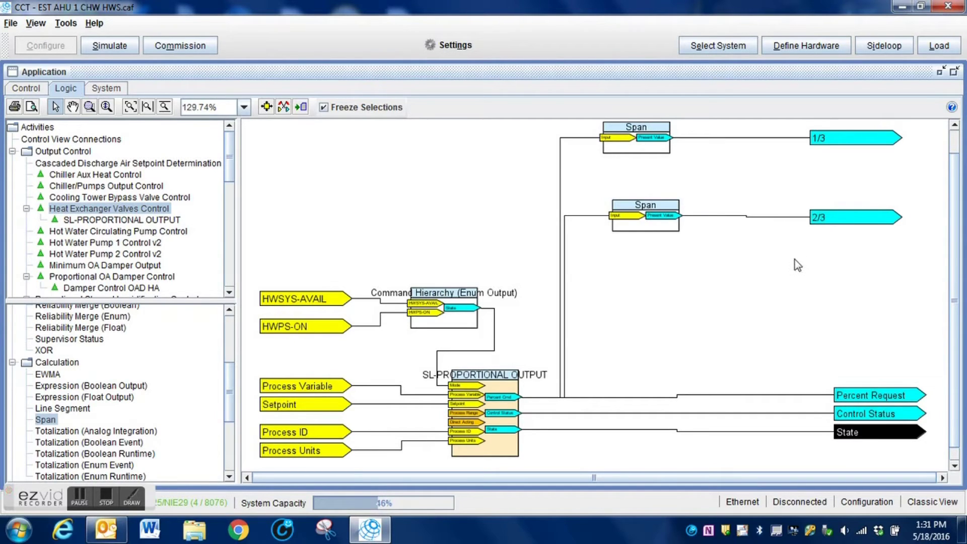
{"action": "left_click_drag", "start_coordinate": [834, 220], "coordinate": [834, 218]}
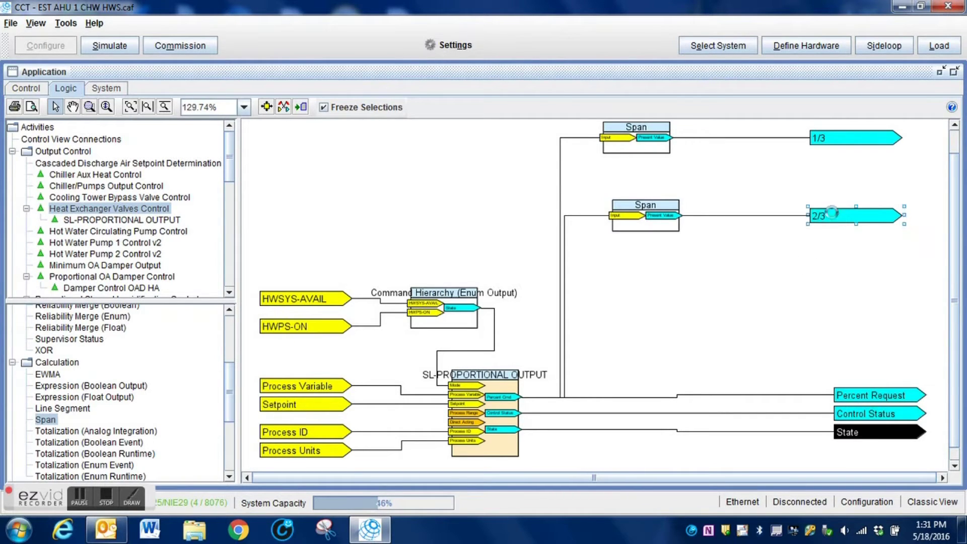
Set the Input Range High default value of the Span block feeding the 1/3 output to 50.
{"action": "double_click", "coordinate": [637, 139]}
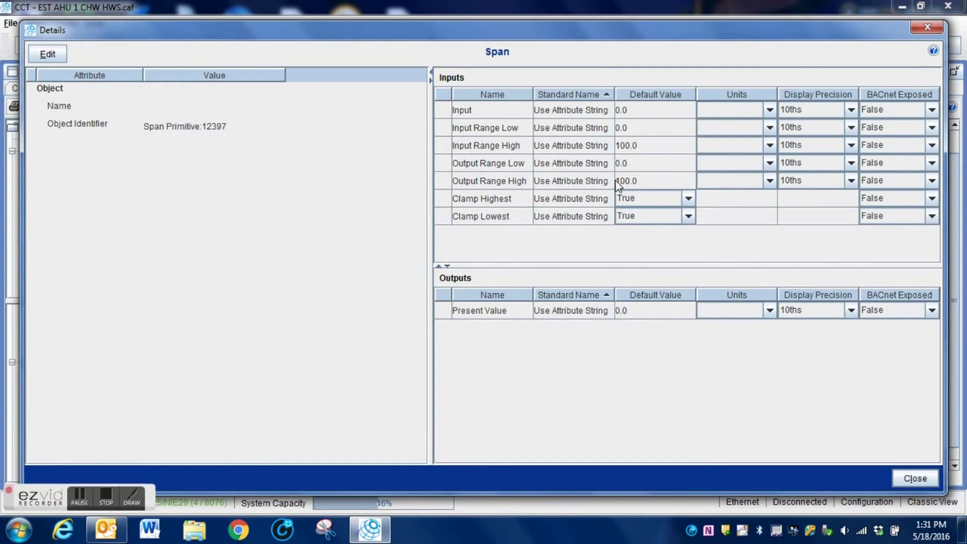
{"action": "left_click", "coordinate": [45, 57]}
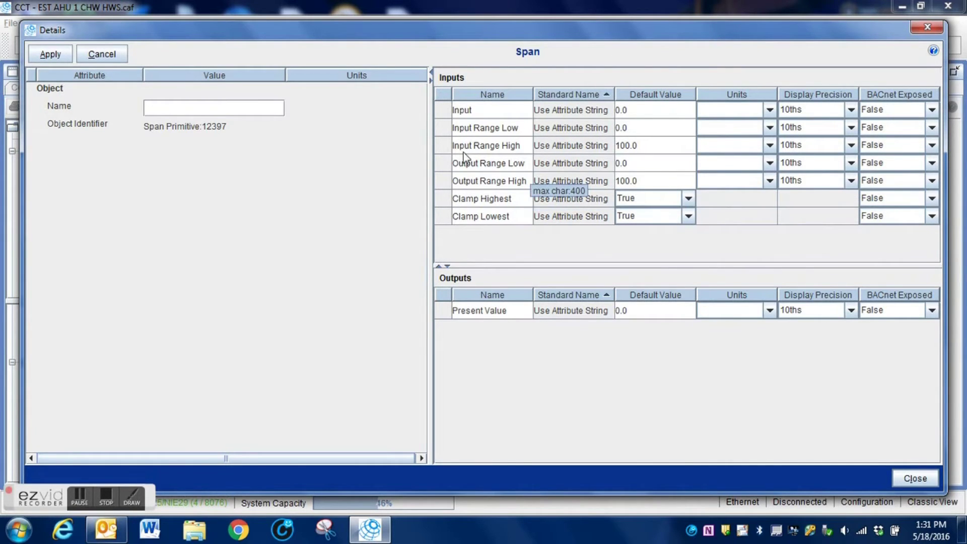
{"action": "double_click", "coordinate": [629, 146]}
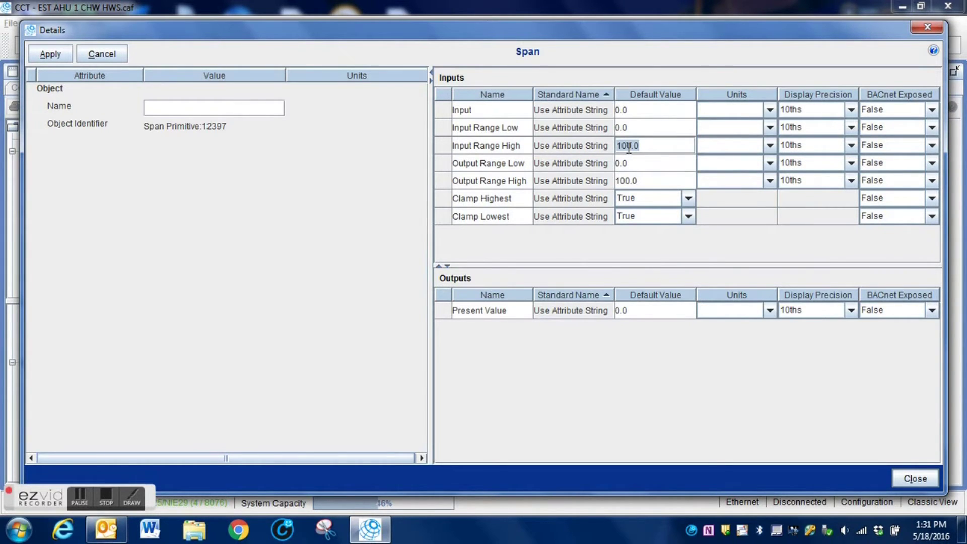
{"action": "type", "text": "5"}
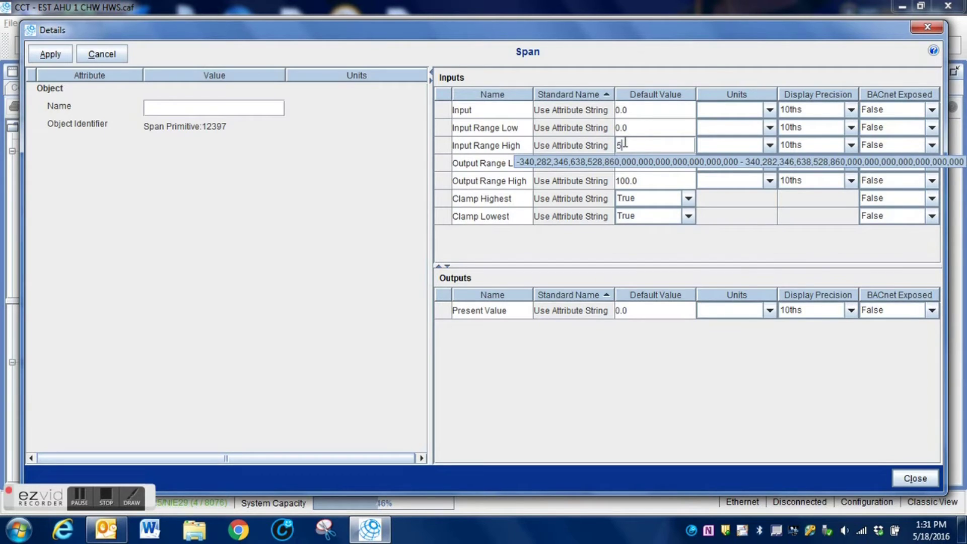
{"action": "type", "text": "0"}
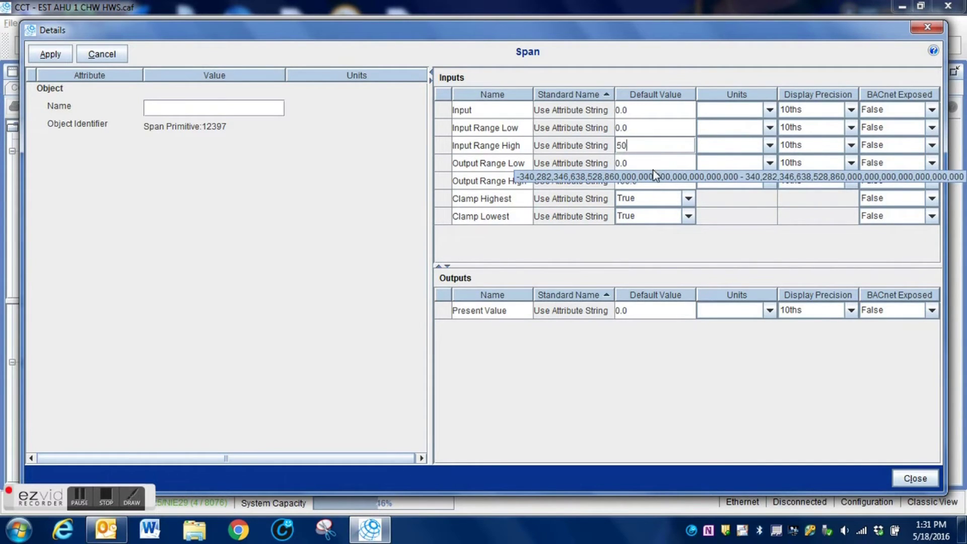
{"action": "left_click", "coordinate": [50, 56]}
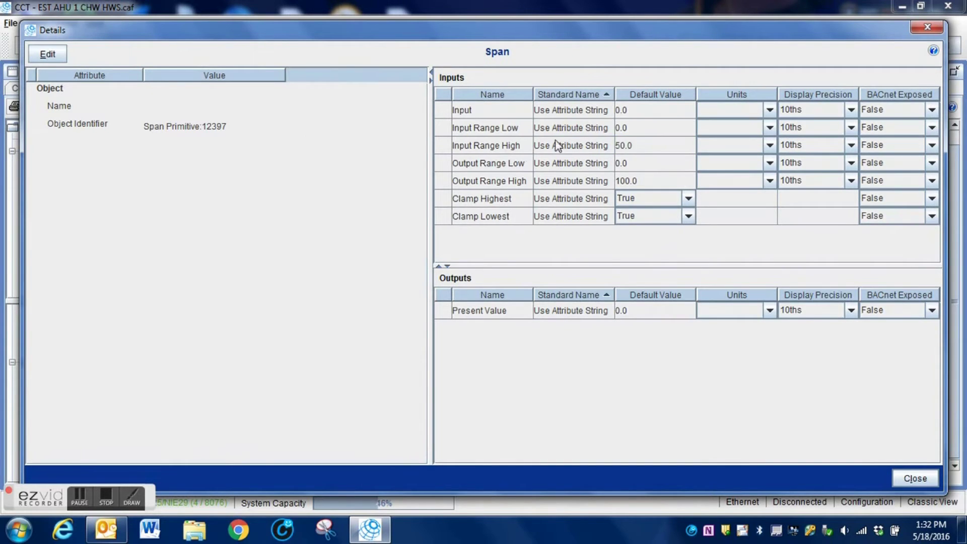
{"action": "left_click", "coordinate": [915, 478]}
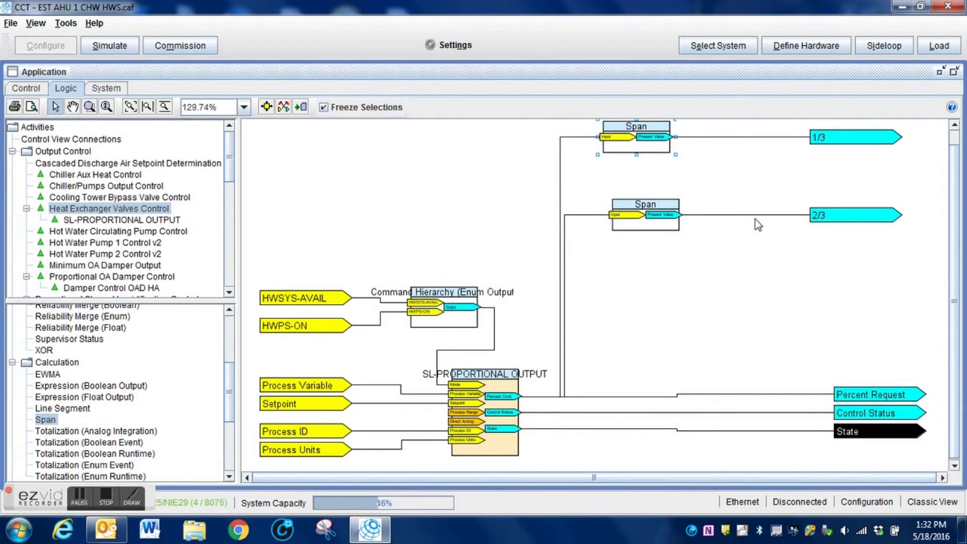
Set the Input Range Low default value of the Span block feeding the 2/3 output to 50.
{"action": "double_click", "coordinate": [649, 209]}
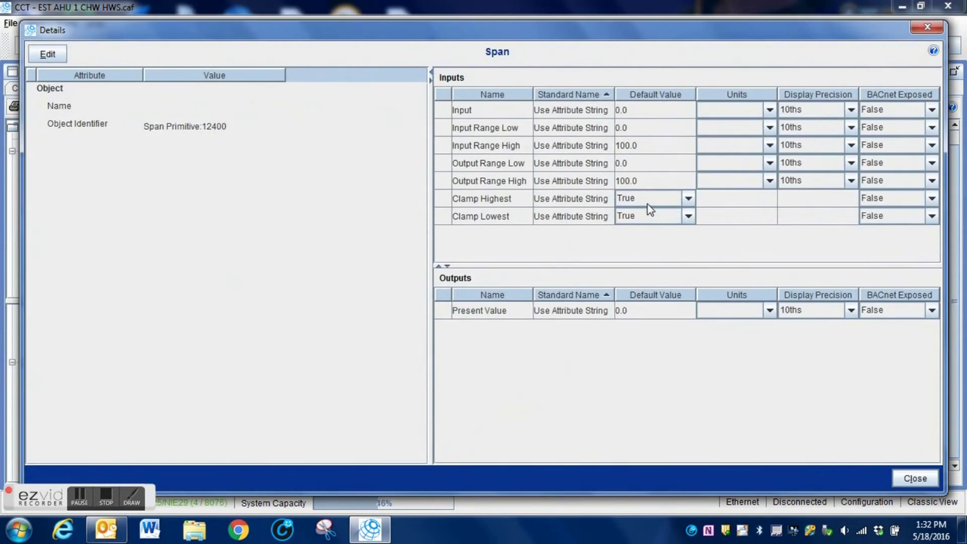
{"action": "left_click", "coordinate": [48, 54]}
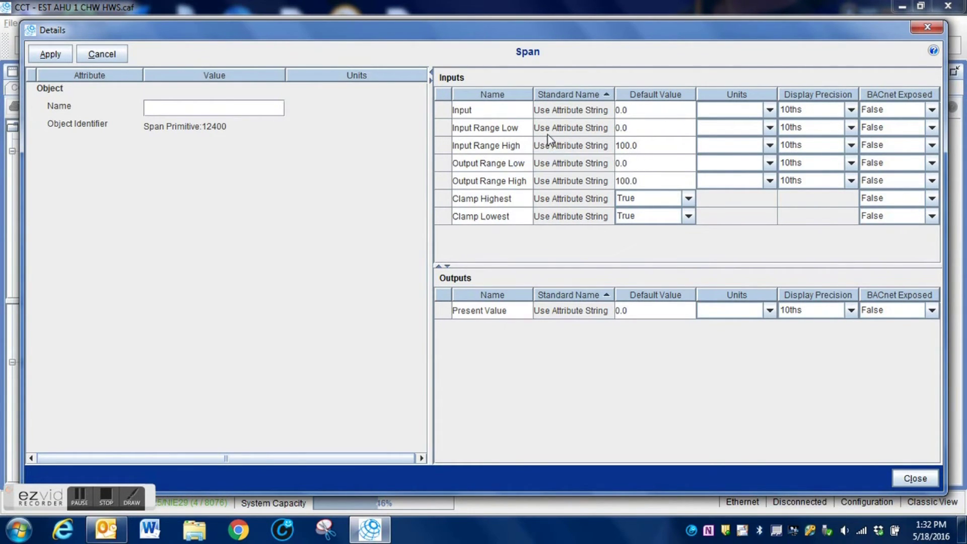
{"action": "mouse_move", "coordinate": [627, 142]}
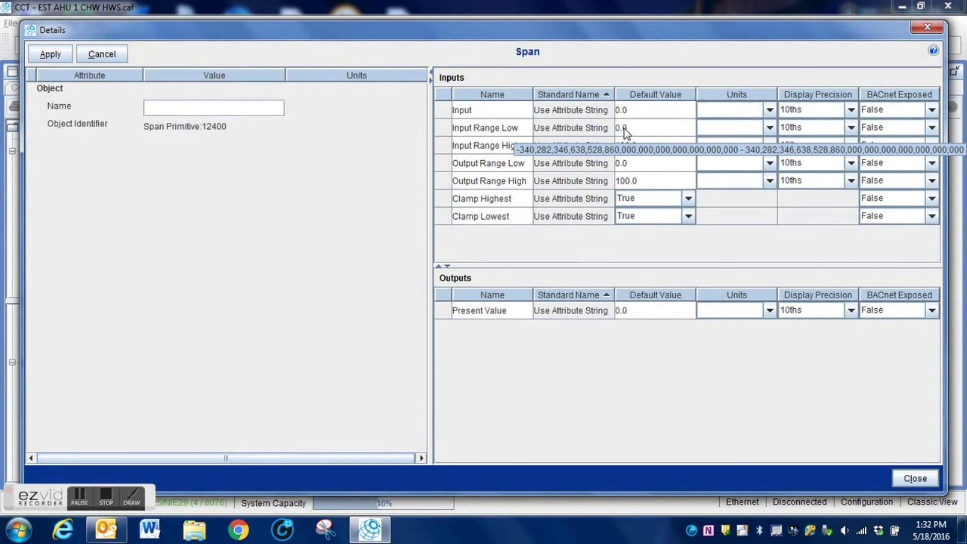
{"action": "double_click", "coordinate": [620, 129]}
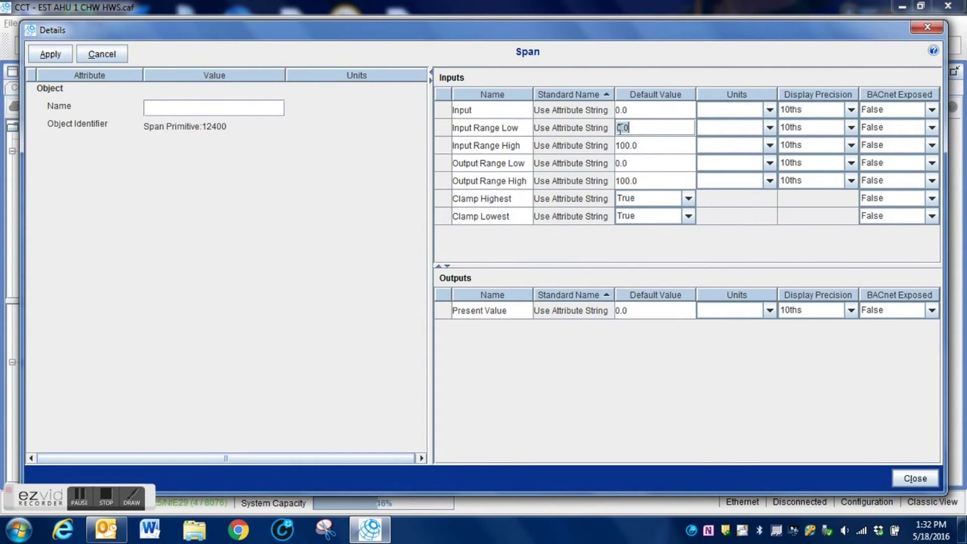
{"action": "type", "text": "50"}
{"action": "left_click", "coordinate": [50, 54]}
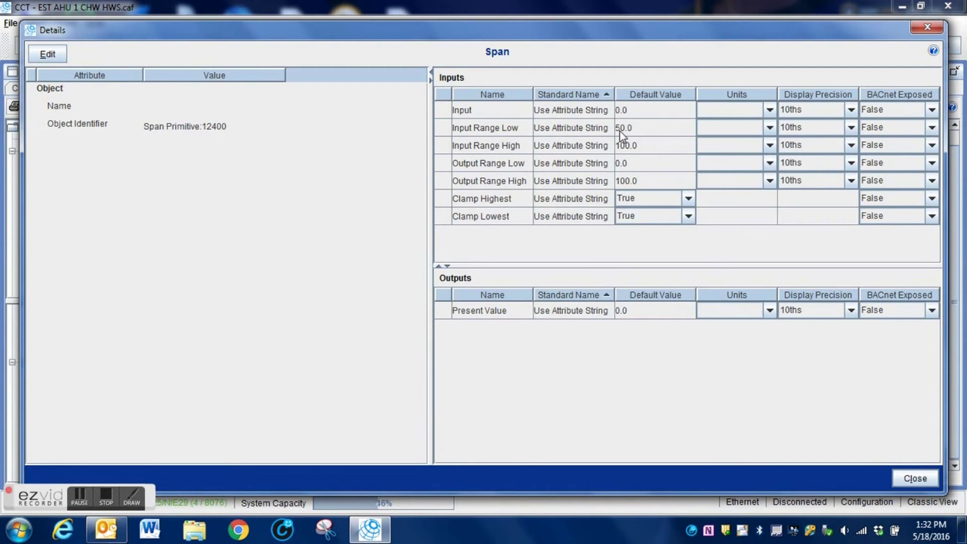
{"action": "left_click", "coordinate": [915, 478]}
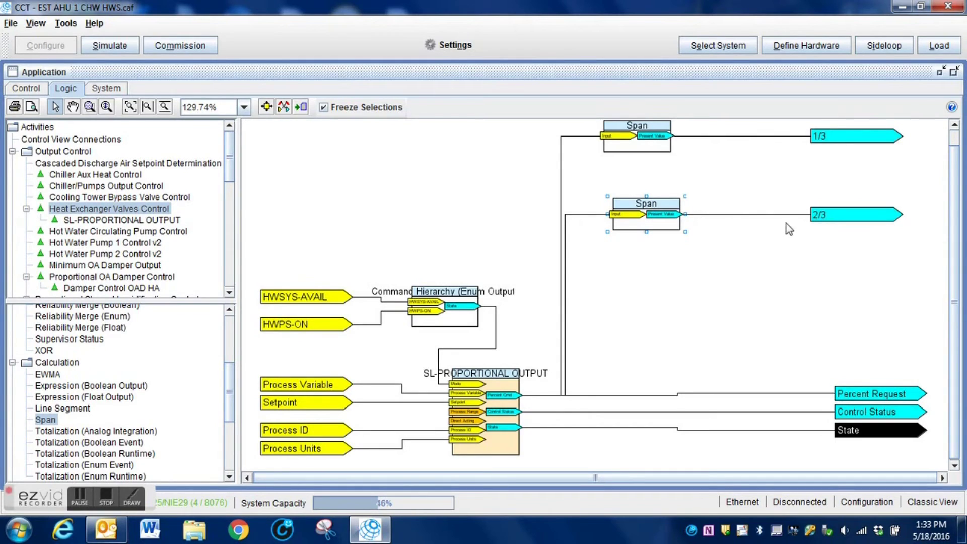
Return to the Control view, restore the Application pane to normal size and show the connections of the HEXO 2/3 output.
{"action": "mouse_move", "coordinate": [836, 220]}
{"action": "left_click", "coordinate": [23, 90]}
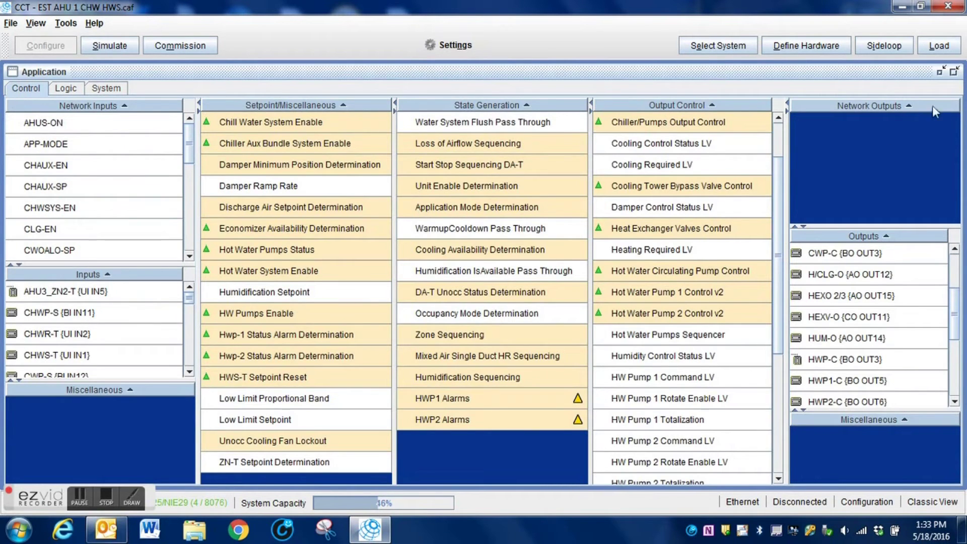
{"action": "left_click", "coordinate": [954, 74]}
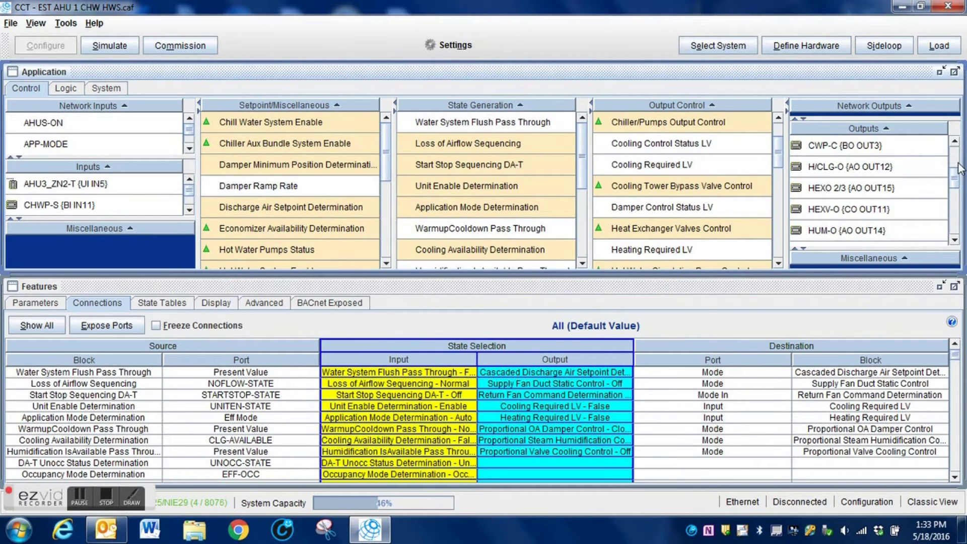
{"action": "mouse_move", "coordinate": [956, 176]}
{"action": "left_mouse_down"}
{"action": "mouse_move", "coordinate": [954, 232]}
{"action": "mouse_move", "coordinate": [960, 186]}
{"action": "left_mouse_up"}
{"action": "left_click", "coordinate": [876, 167]}
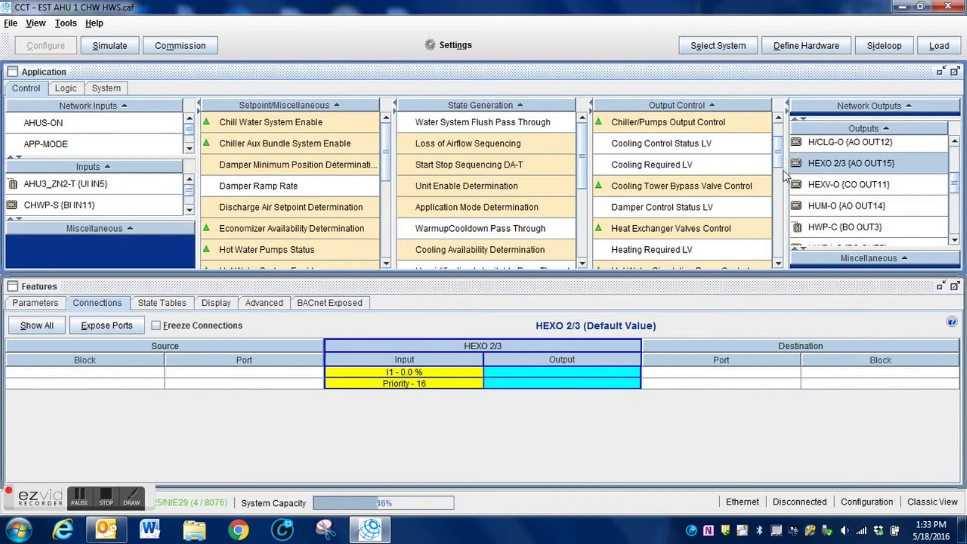
Show the connections of the Heat Exchanger Valves Control block in Output Control.
{"action": "scroll", "coordinate": [778, 161], "scroll_direction": "down", "scroll_amount": 3}
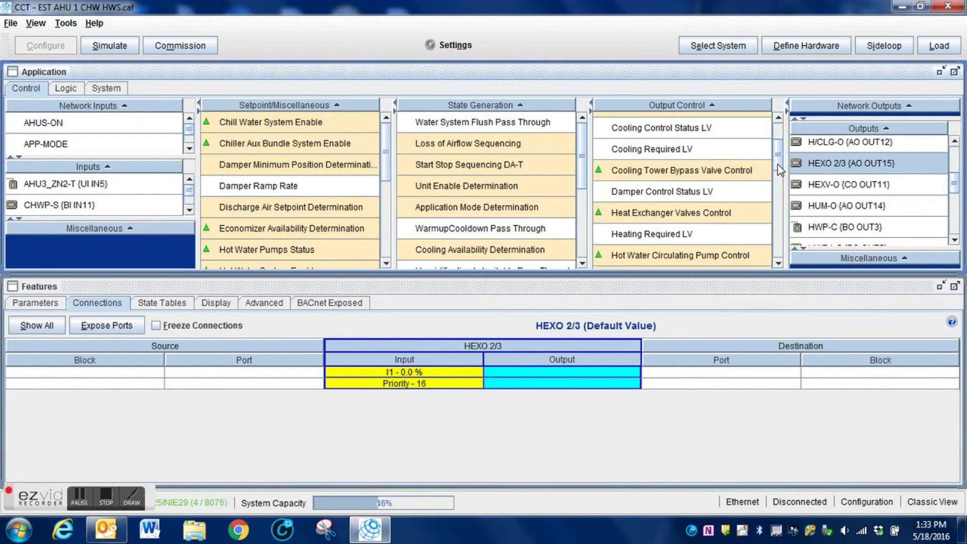
{"action": "left_click_drag", "start_coordinate": [780, 169], "coordinate": [715, 177]}
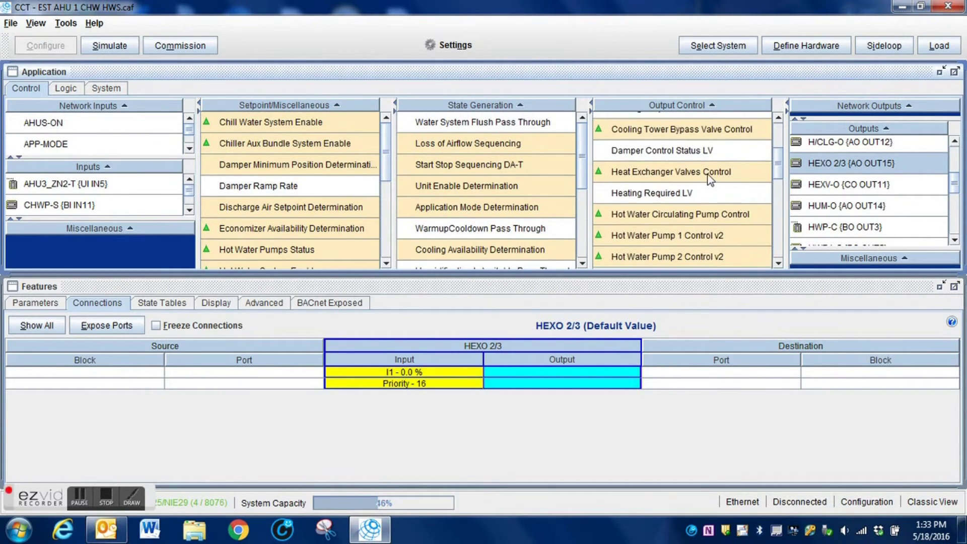
{"action": "left_click", "coordinate": [710, 177]}
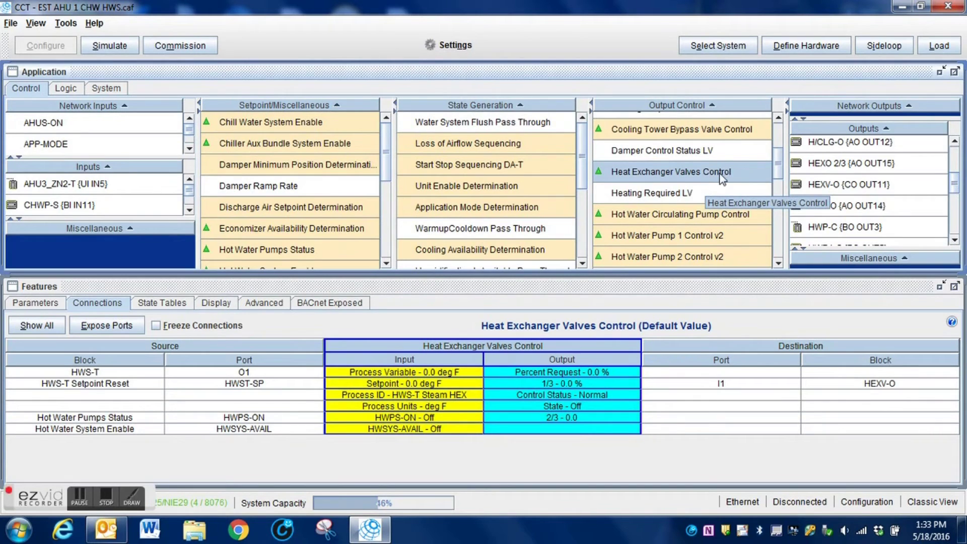
{"action": "mouse_move", "coordinate": [874, 211]}
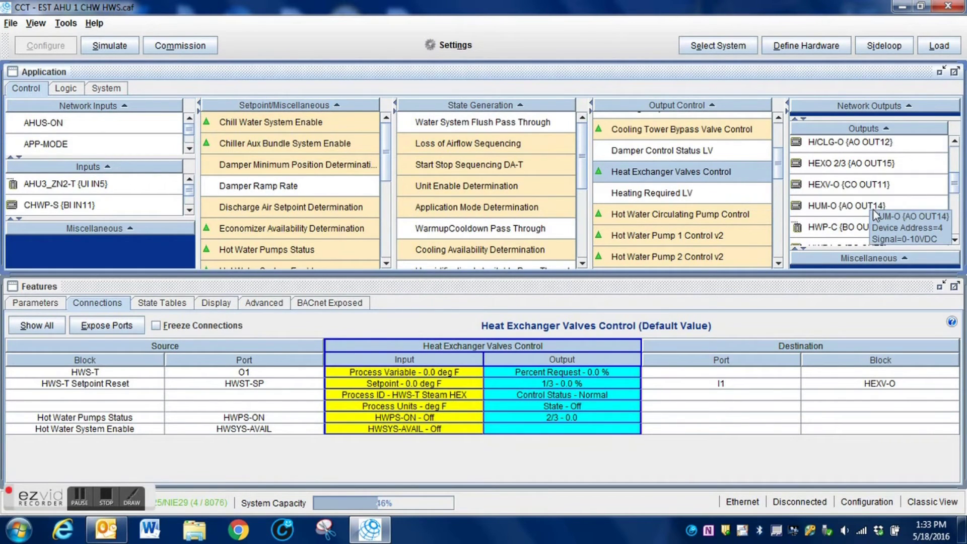
{"action": "mouse_move", "coordinate": [844, 166]}
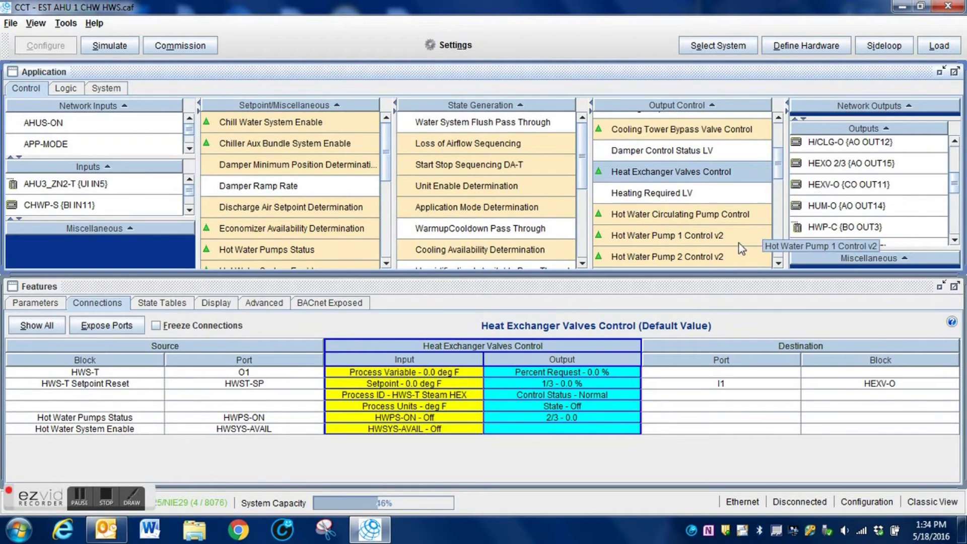
{"action": "right_click", "coordinate": [565, 421]}
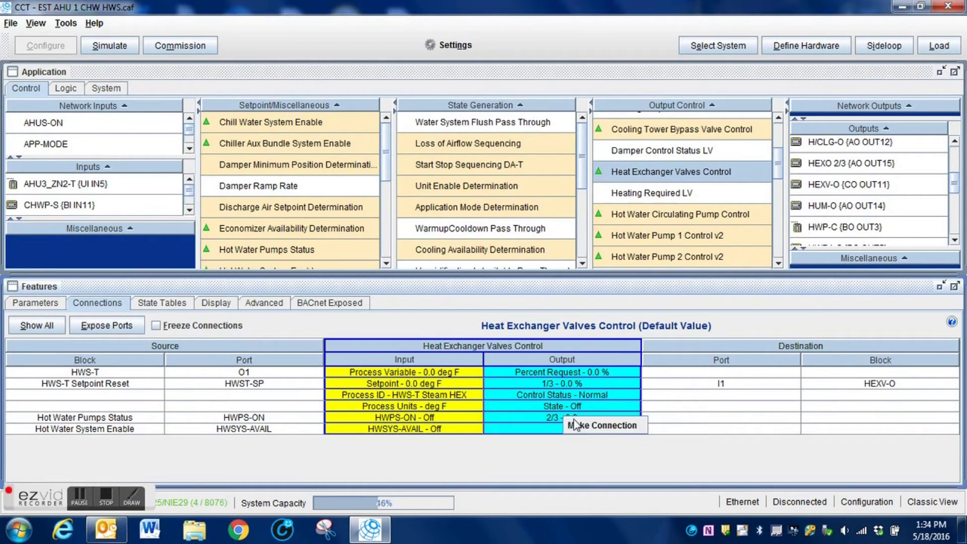
{"action": "left_click", "coordinate": [587, 427]}
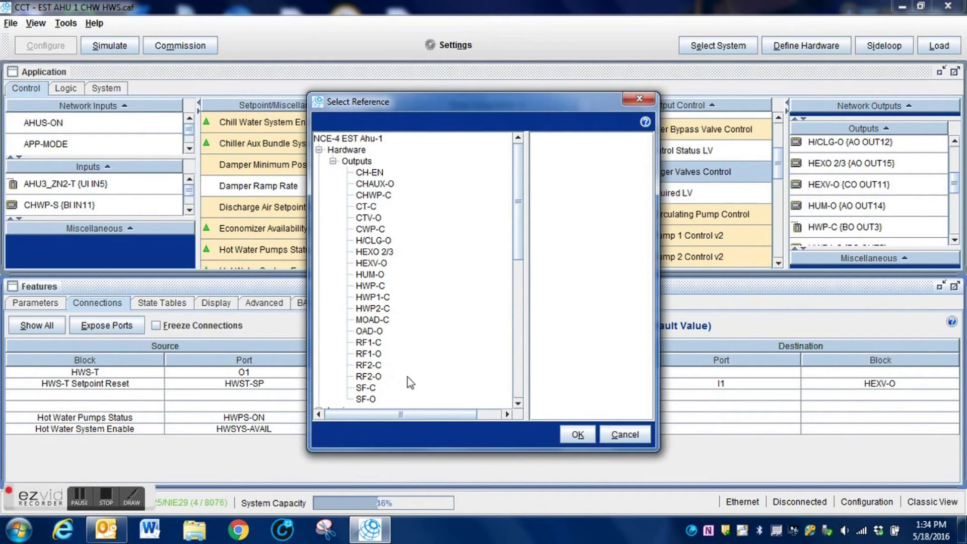
{"action": "left_click_drag", "start_coordinate": [519, 242], "coordinate": [520, 249]}
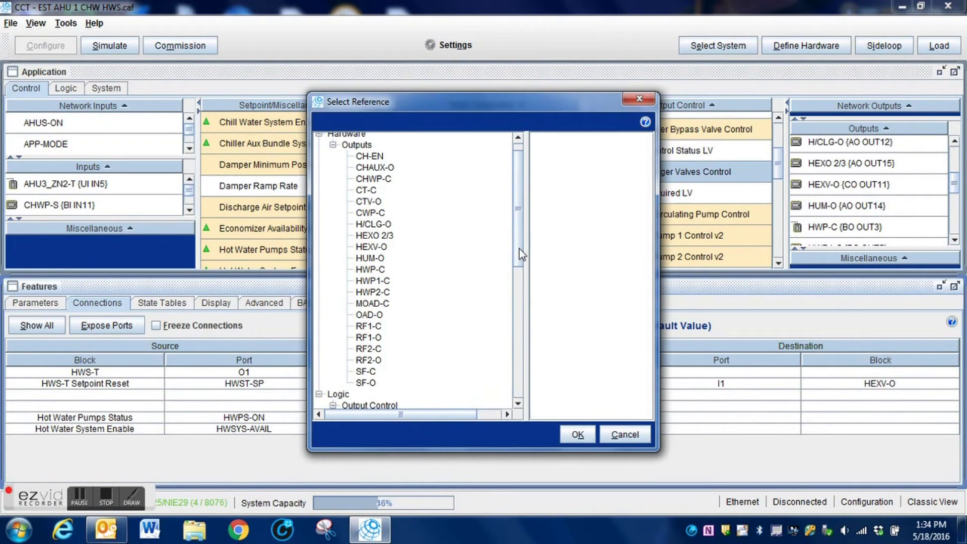
{"action": "left_click_drag", "start_coordinate": [519, 249], "coordinate": [519, 251]}
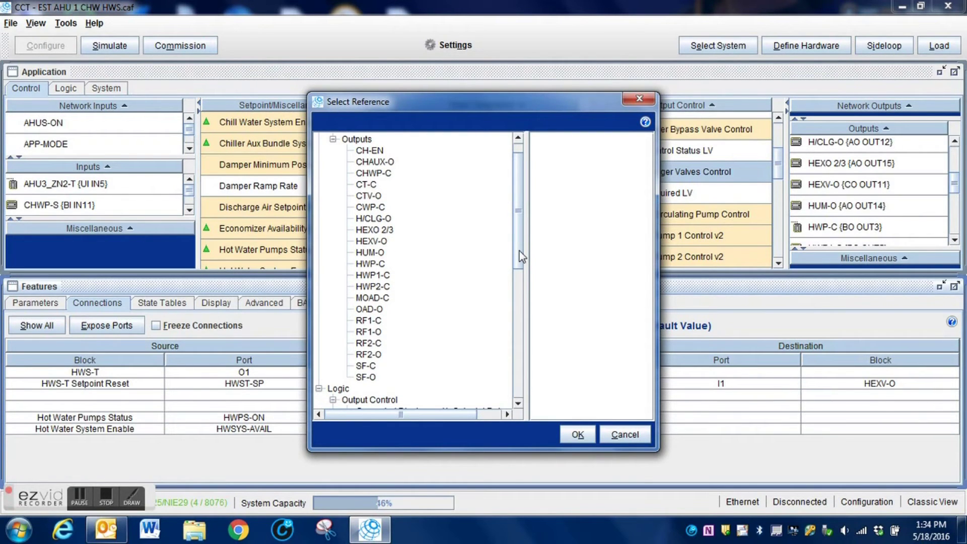
{"action": "left_click_drag", "start_coordinate": [519, 251], "coordinate": [520, 325]}
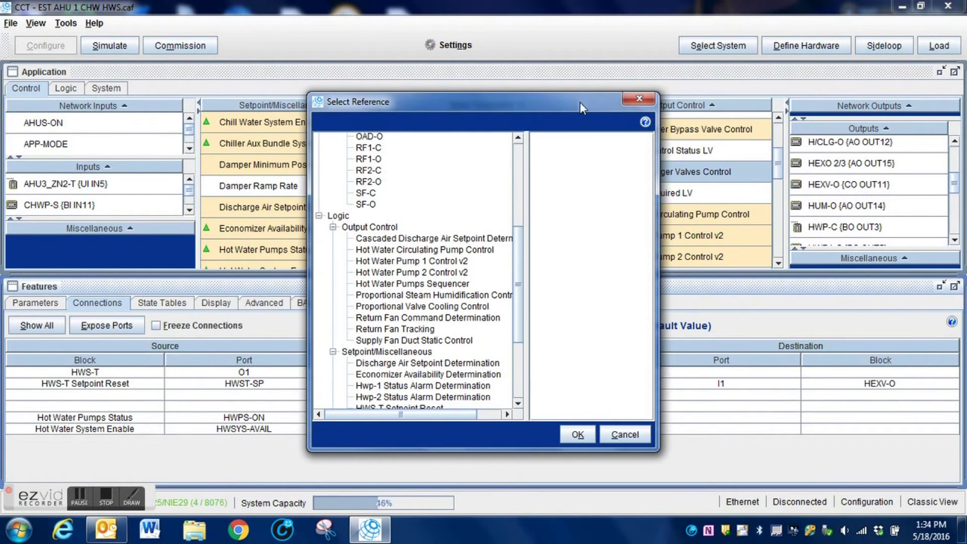
{"action": "left_click_drag", "start_coordinate": [540, 104], "coordinate": [452, 101]}
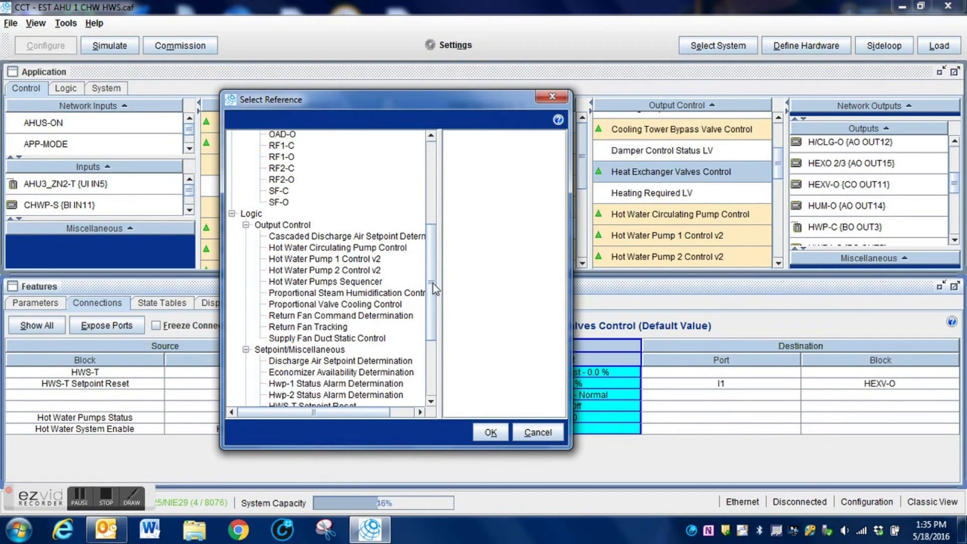
{"action": "left_click_drag", "start_coordinate": [433, 284], "coordinate": [433, 294]}
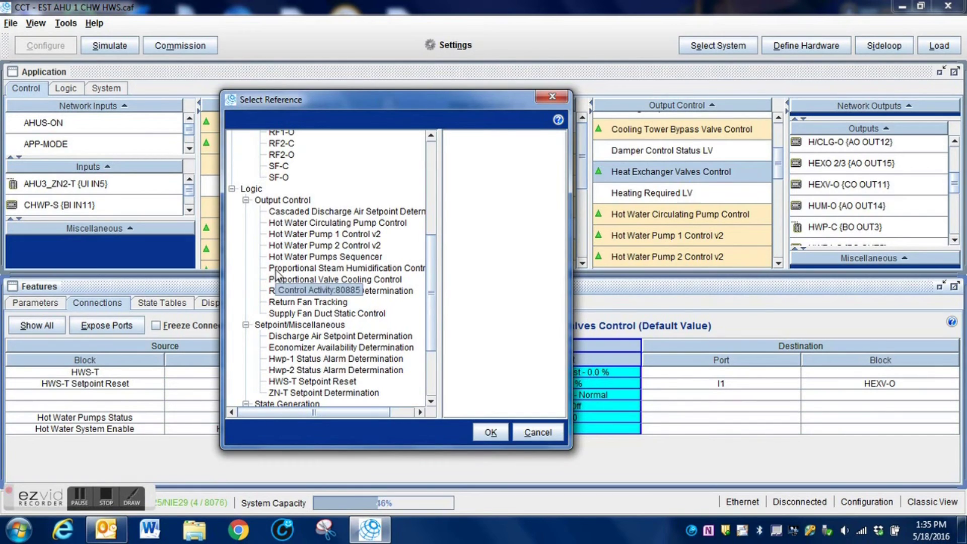
{"action": "left_click", "coordinate": [338, 270]}
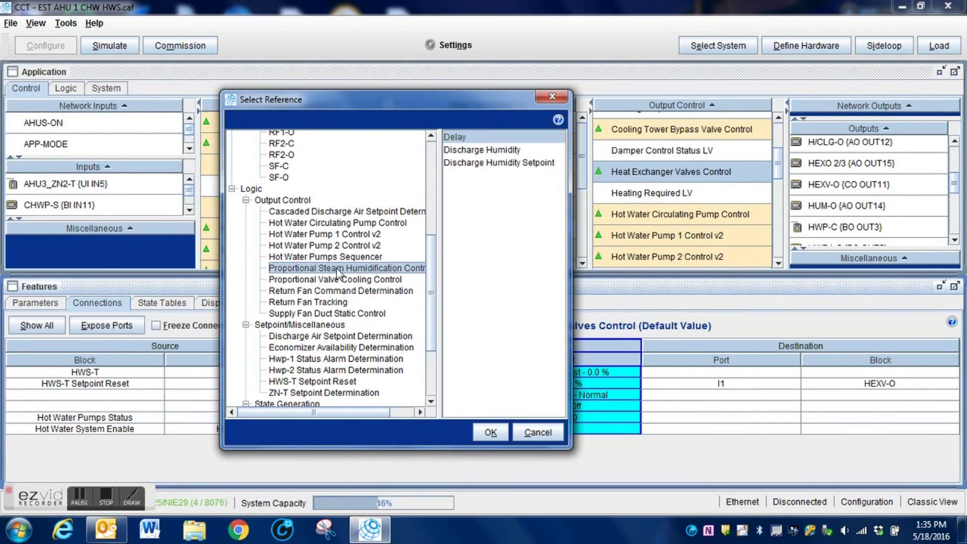
{"action": "left_click", "coordinate": [308, 280]}
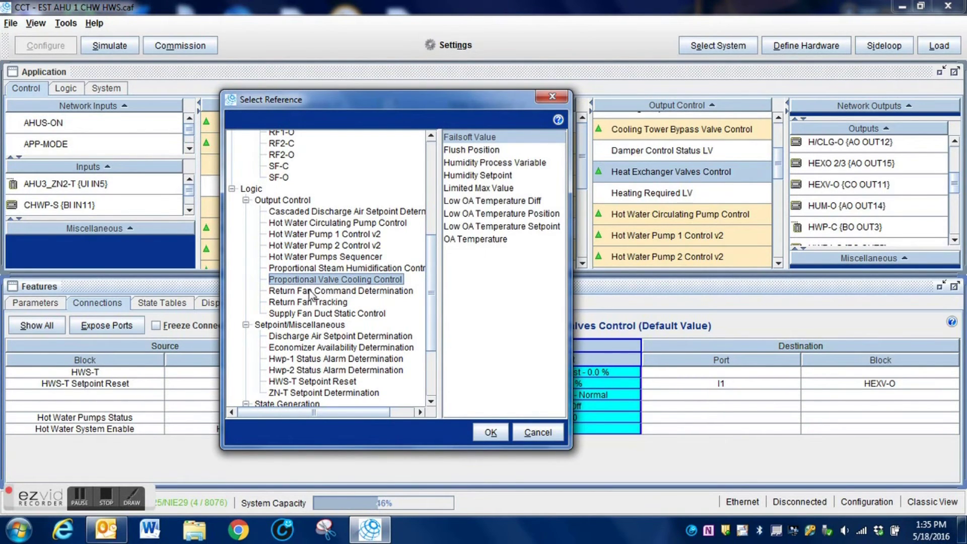
{"action": "left_click", "coordinate": [309, 291]}
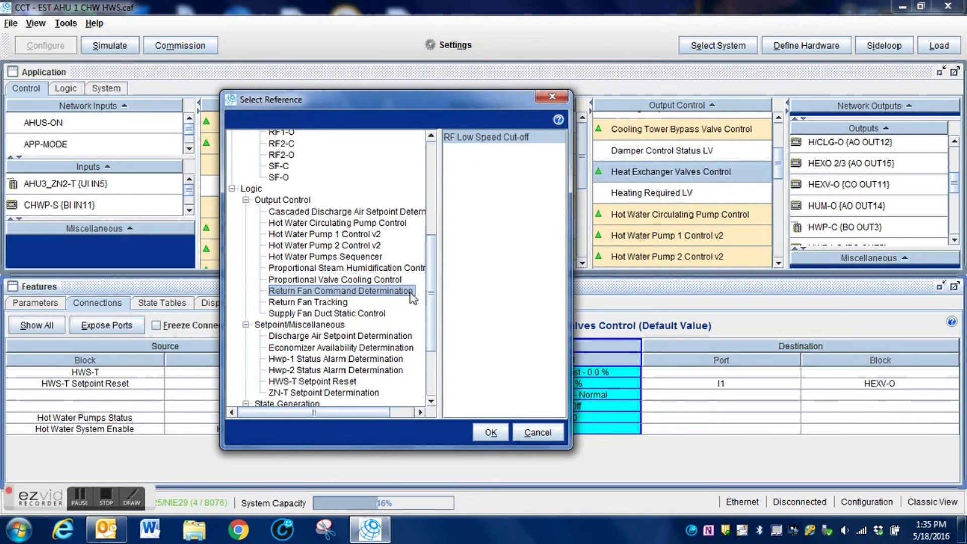
{"action": "left_click_drag", "start_coordinate": [433, 295], "coordinate": [432, 346]}
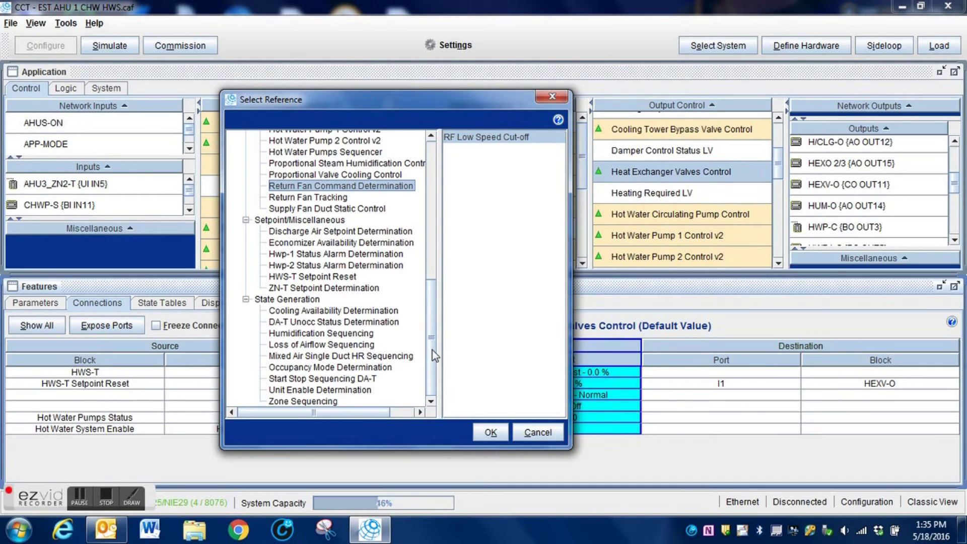
{"action": "left_click_drag", "start_coordinate": [432, 345], "coordinate": [437, 307]}
{"action": "scroll", "coordinate": [438, 302], "scroll_direction": "up", "scroll_amount": 2}
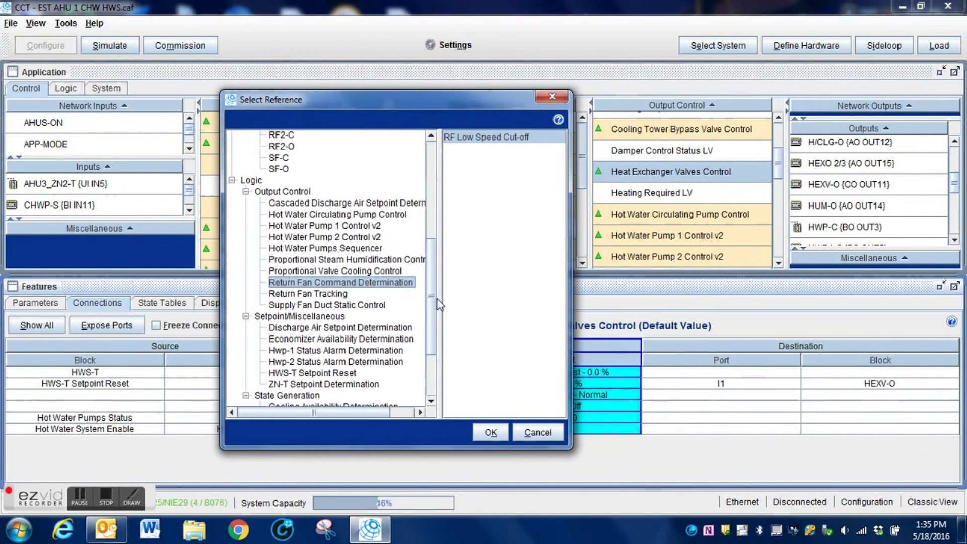
{"action": "scroll", "coordinate": [437, 278], "scroll_direction": "up", "scroll_amount": 7}
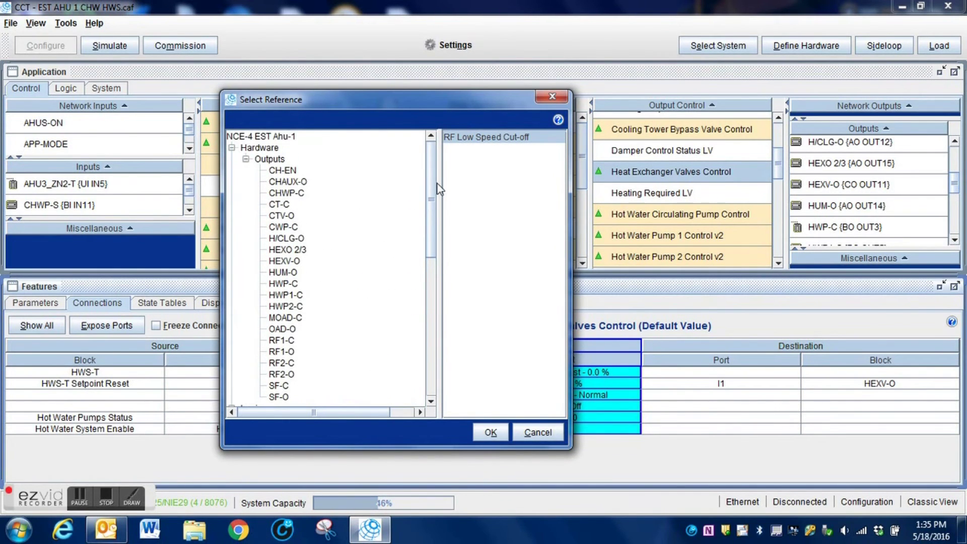
{"action": "left_click_drag", "start_coordinate": [437, 197], "coordinate": [429, 294]}
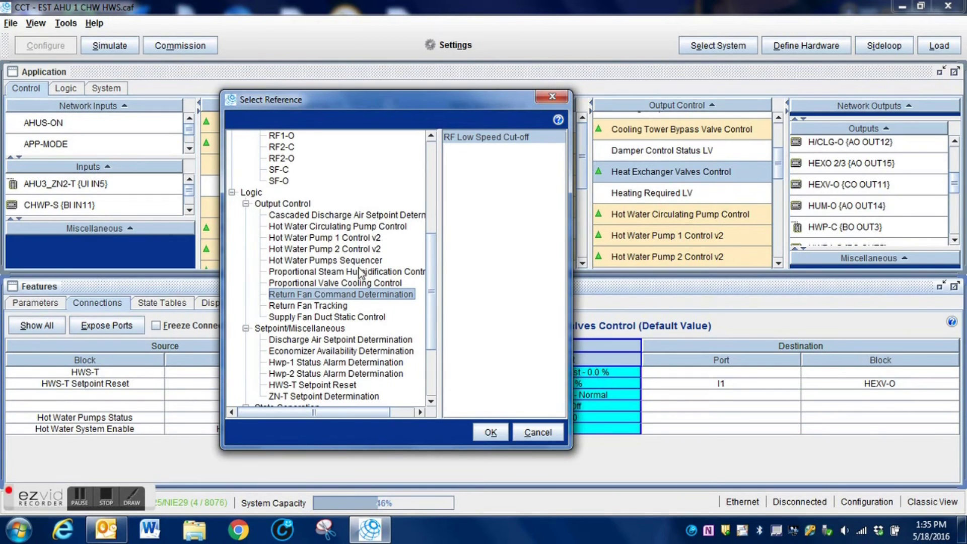
{"action": "left_click", "coordinate": [322, 273]}
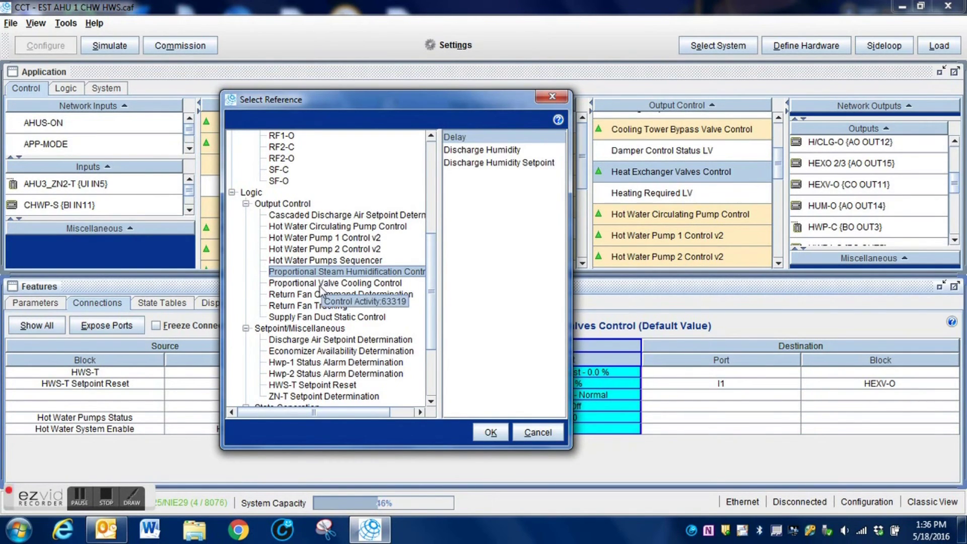
{"action": "left_click", "coordinate": [318, 283]}
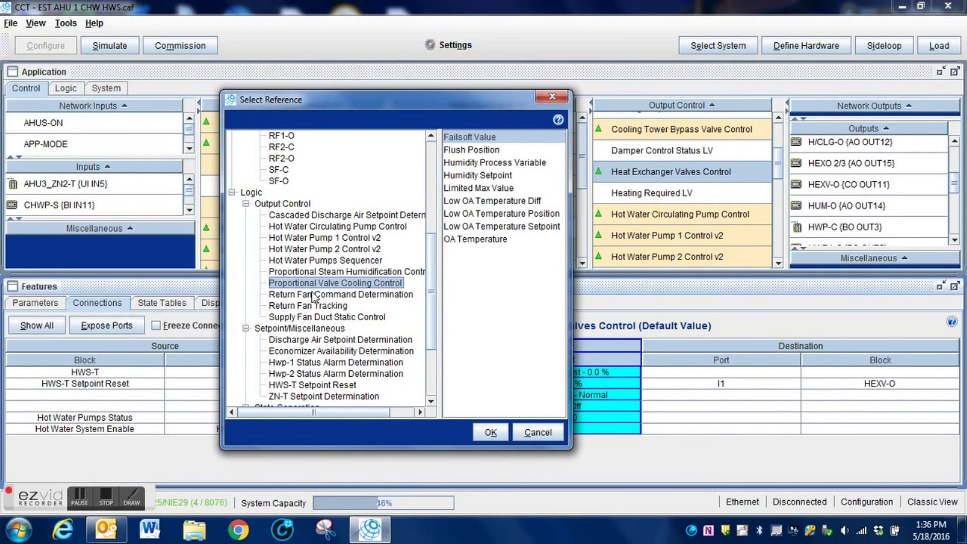
{"action": "left_click", "coordinate": [312, 295]}
{"action": "left_click", "coordinate": [301, 310]}
{"action": "left_click", "coordinate": [303, 317]}
{"action": "left_click_drag", "start_coordinate": [434, 328], "coordinate": [433, 375]}
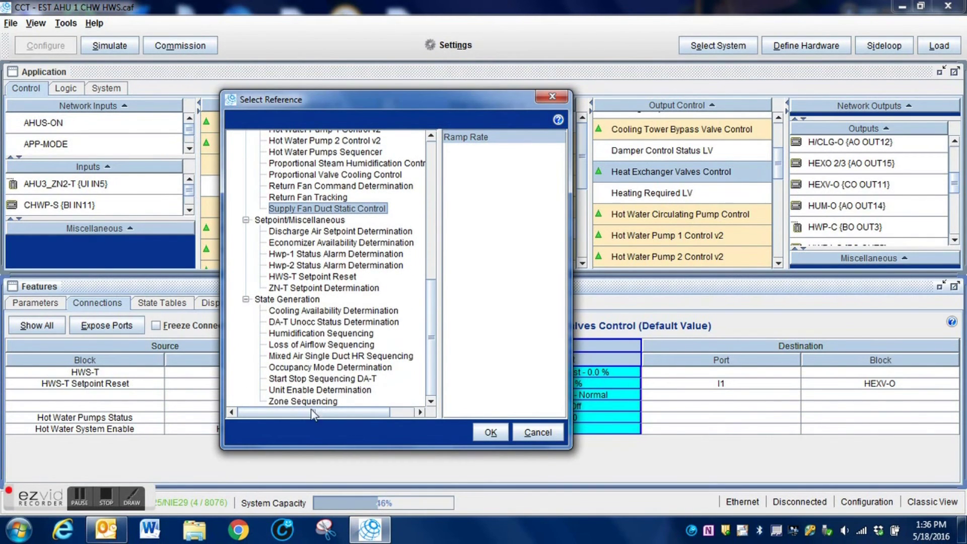
{"action": "left_click", "coordinate": [546, 434]}
Compare the connections of the HEXO 2/3 output with those of the Heat Exchanger Valves Control block.
{"action": "mouse_move", "coordinate": [905, 170]}
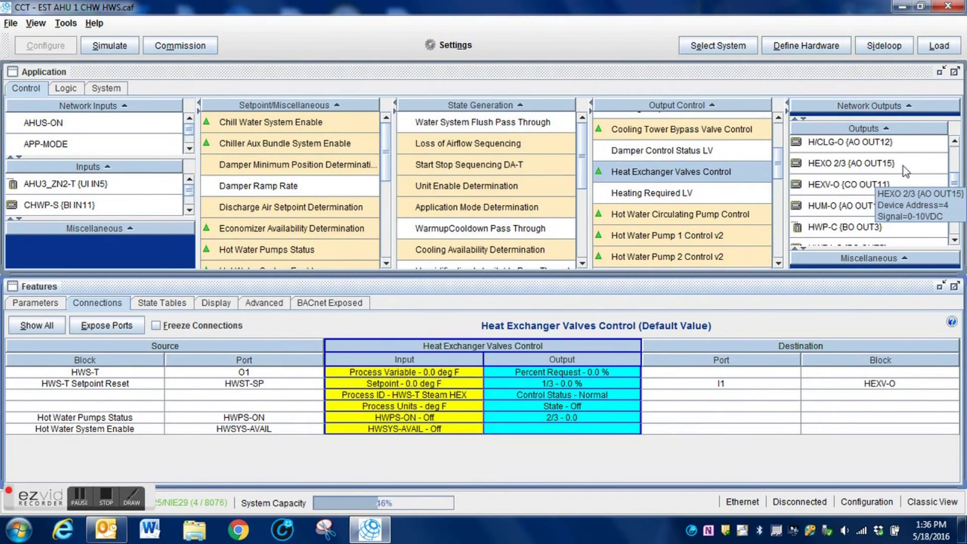
{"action": "mouse_move", "coordinate": [859, 195]}
{"action": "left_click", "coordinate": [862, 168]}
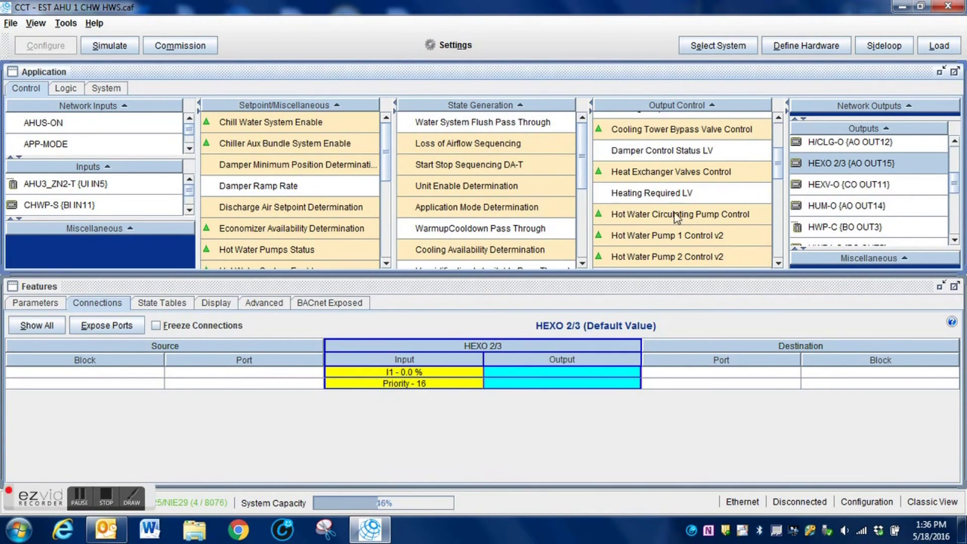
{"action": "left_click", "coordinate": [710, 177]}
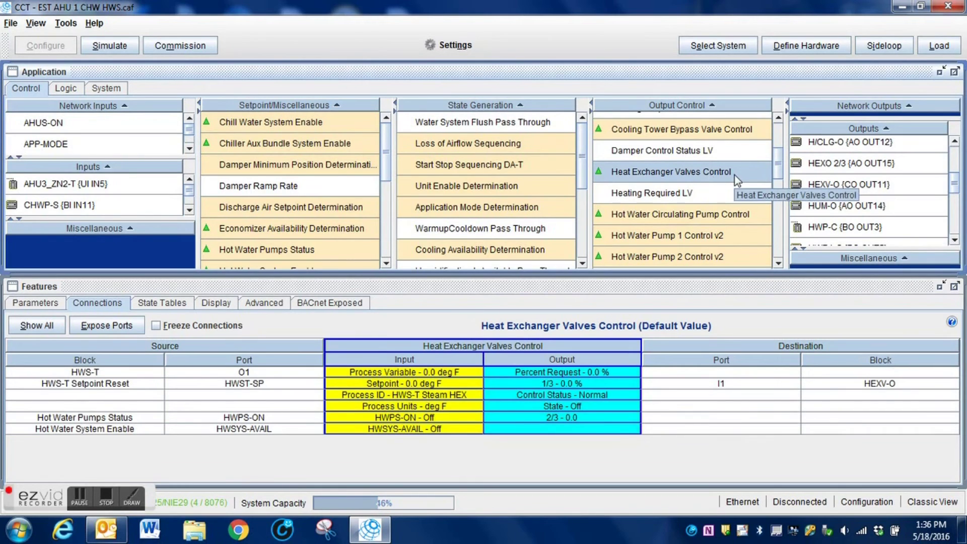
Connect the I1 input of HEXO 2/3 to the 2/3 output of Heat Exchanger Valves Control.
{"action": "left_click", "coordinate": [819, 165]}
{"action": "right_click", "coordinate": [819, 165]}
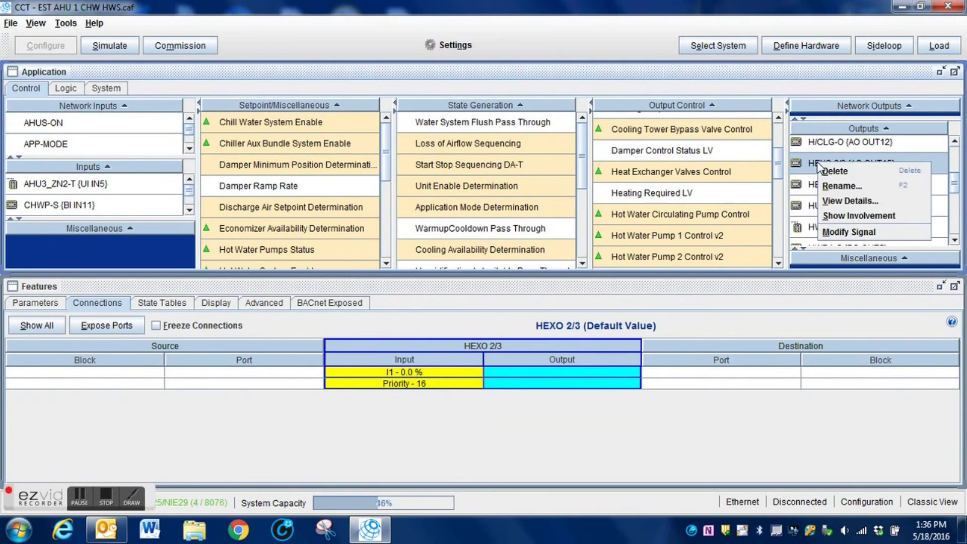
{"action": "key", "text": "Escape"}
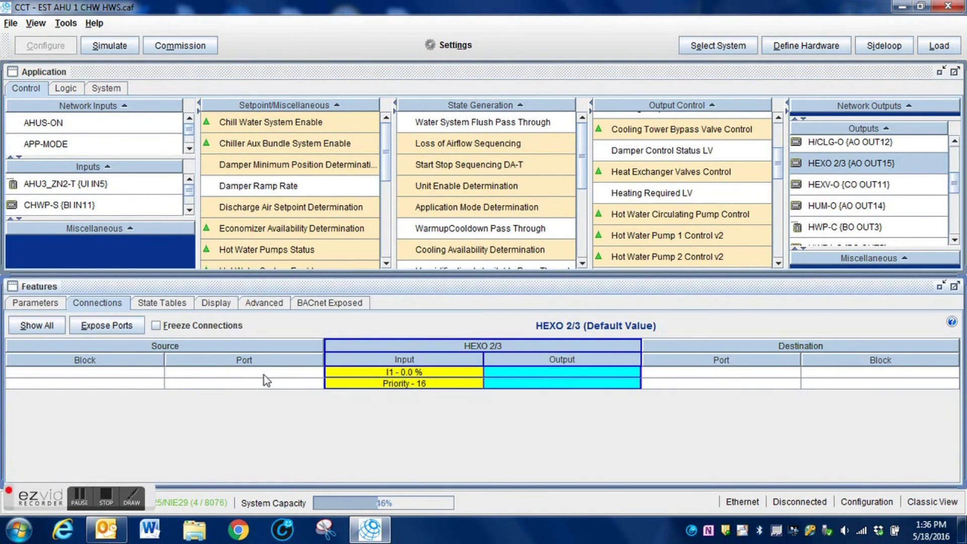
{"action": "right_click", "coordinate": [382, 376]}
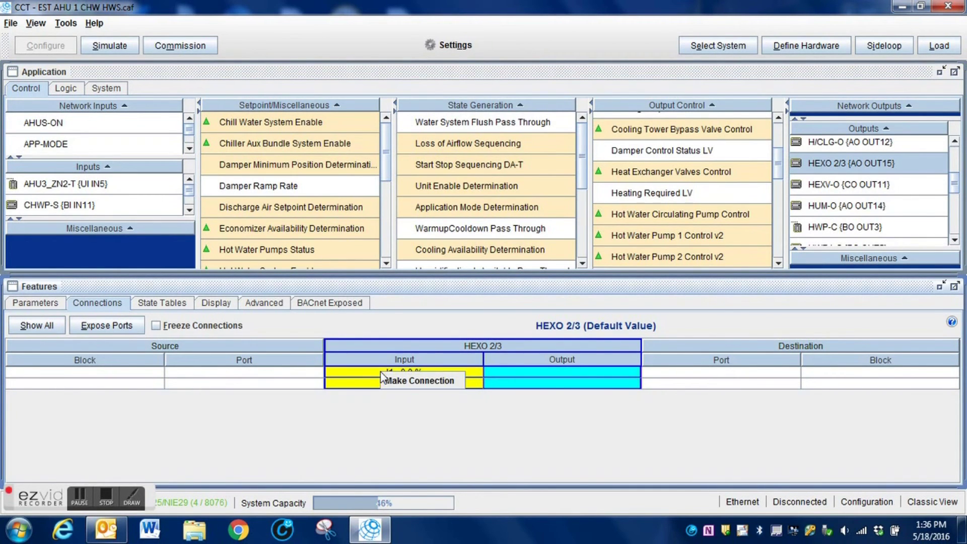
{"action": "left_click", "coordinate": [399, 382]}
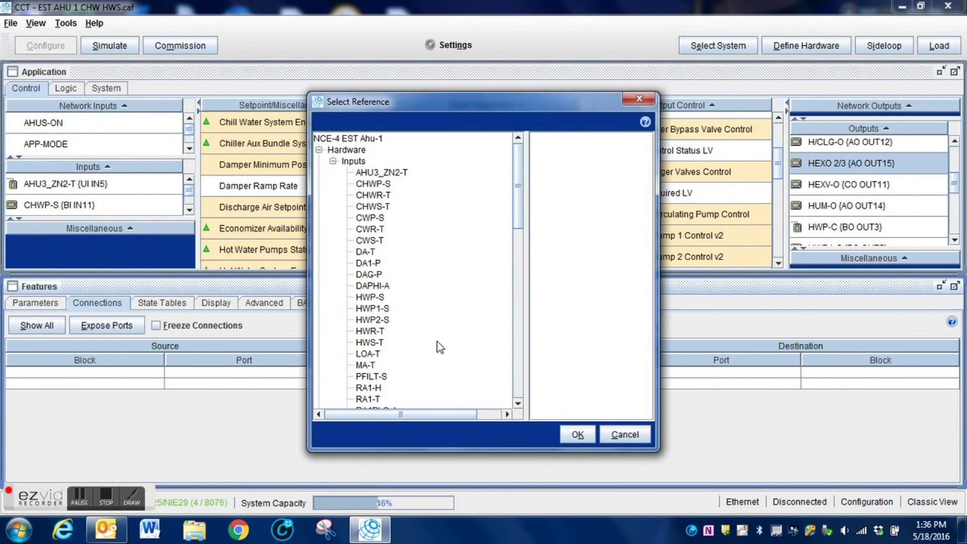
{"action": "left_click_drag", "start_coordinate": [520, 212], "coordinate": [528, 316]}
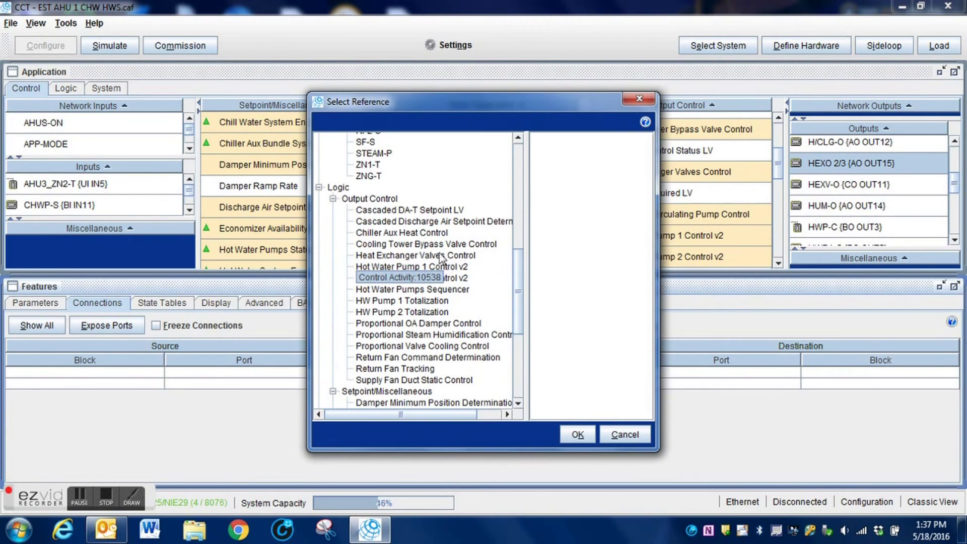
{"action": "left_click_drag", "start_coordinate": [431, 101], "coordinate": [328, 103]}
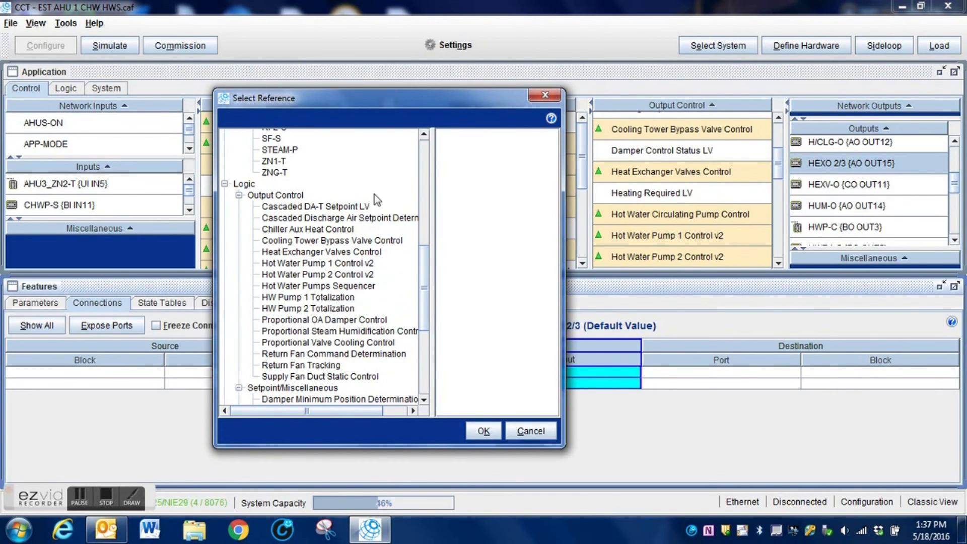
{"action": "left_click", "coordinate": [320, 251]}
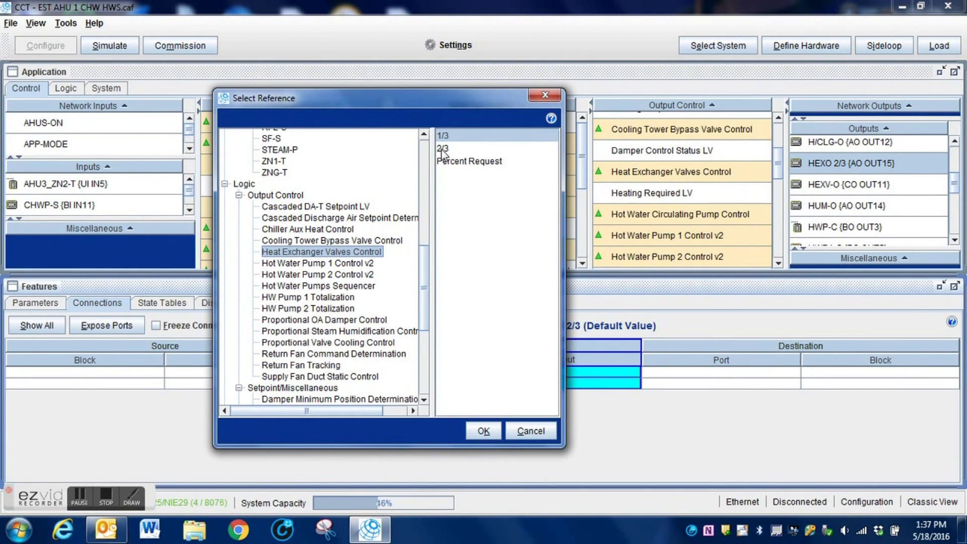
{"action": "left_click", "coordinate": [463, 149]}
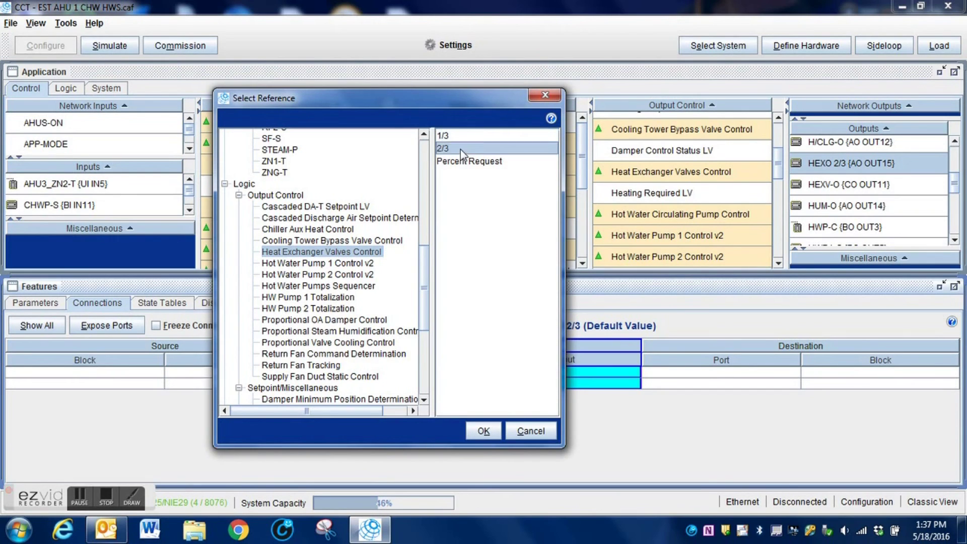
{"action": "left_click", "coordinate": [482, 431]}
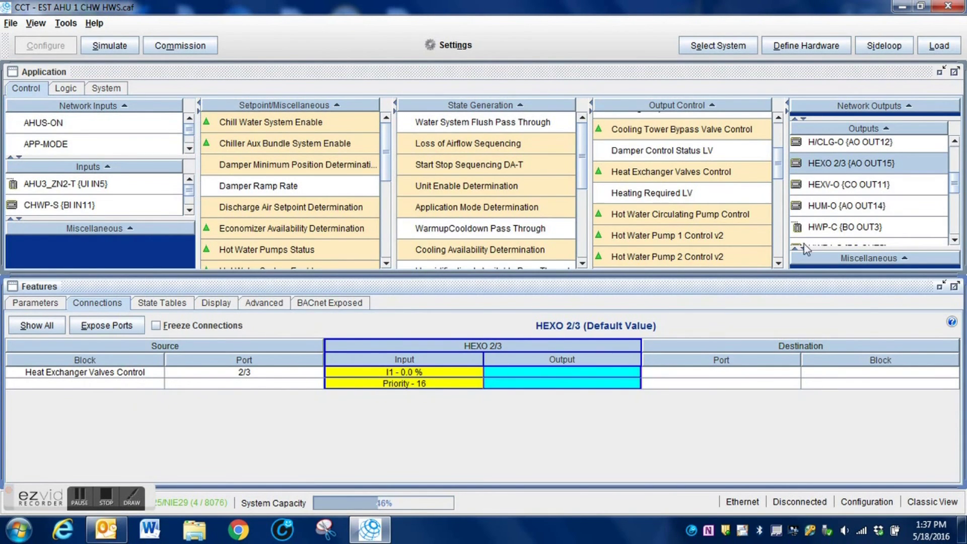
Check the hardware point assignment of HEXO 2/3 among the controller's assigned outputs, and close the hardware definition.
{"action": "mouse_move", "coordinate": [825, 157]}
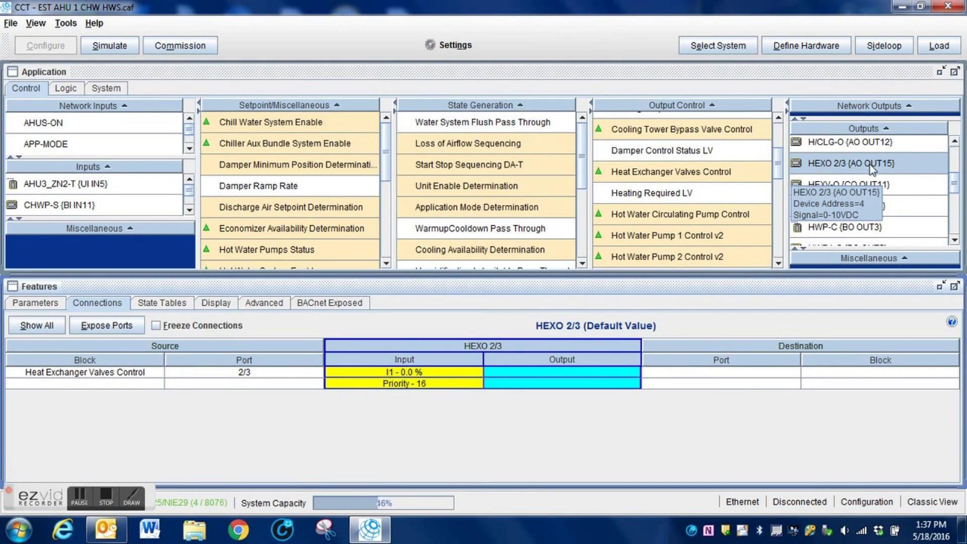
{"action": "left_click", "coordinate": [800, 48]}
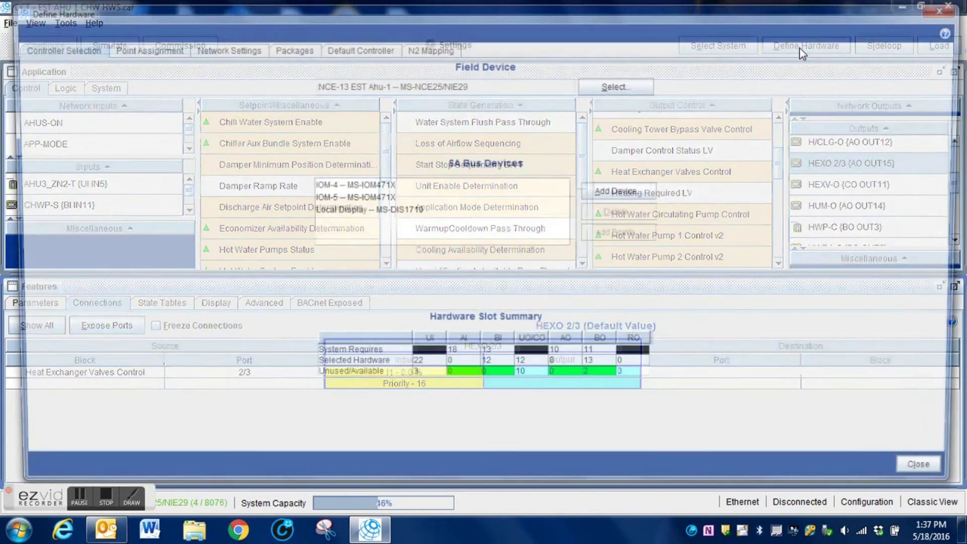
{"action": "left_click", "coordinate": [139, 47]}
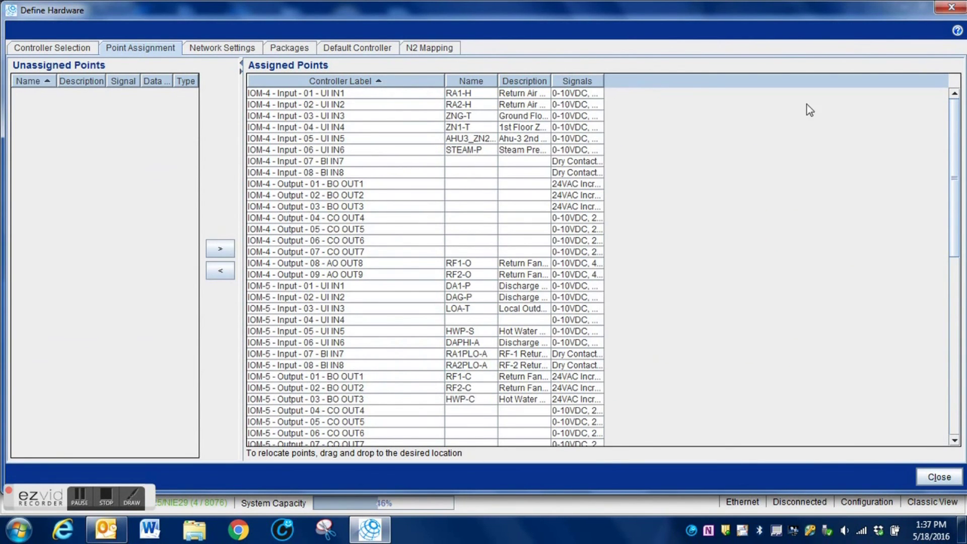
{"action": "left_click_drag", "start_coordinate": [955, 201], "coordinate": [938, 428]}
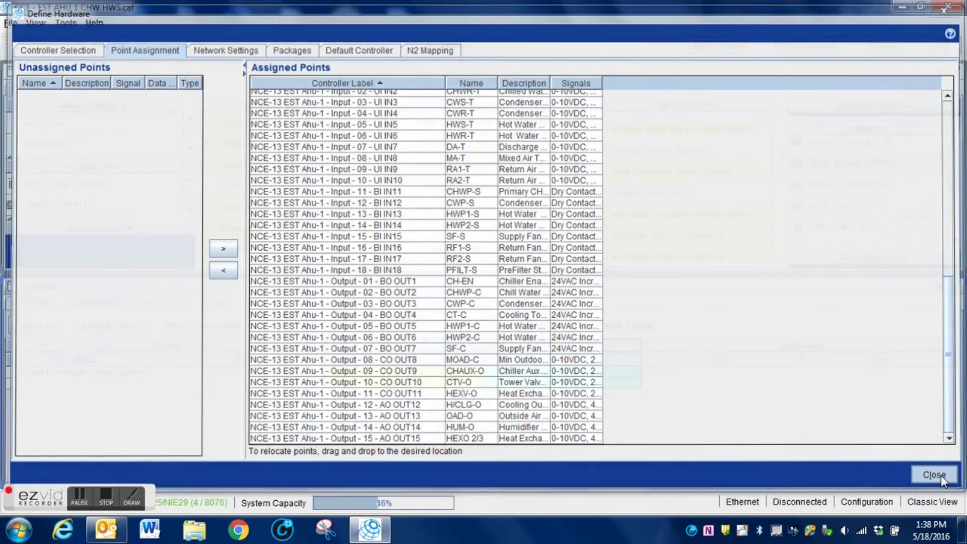
{"action": "left_click", "coordinate": [942, 476]}
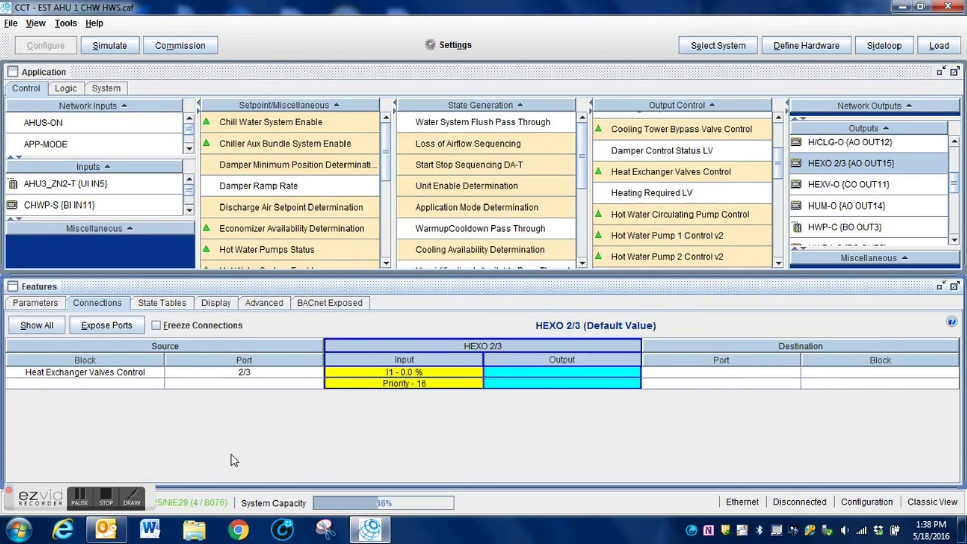
{"action": "left_click", "coordinate": [107, 496]}
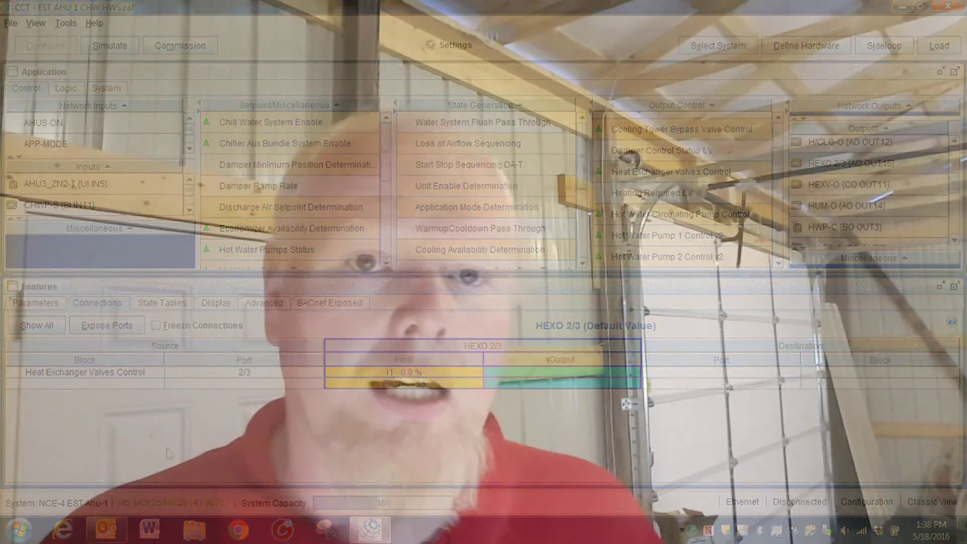